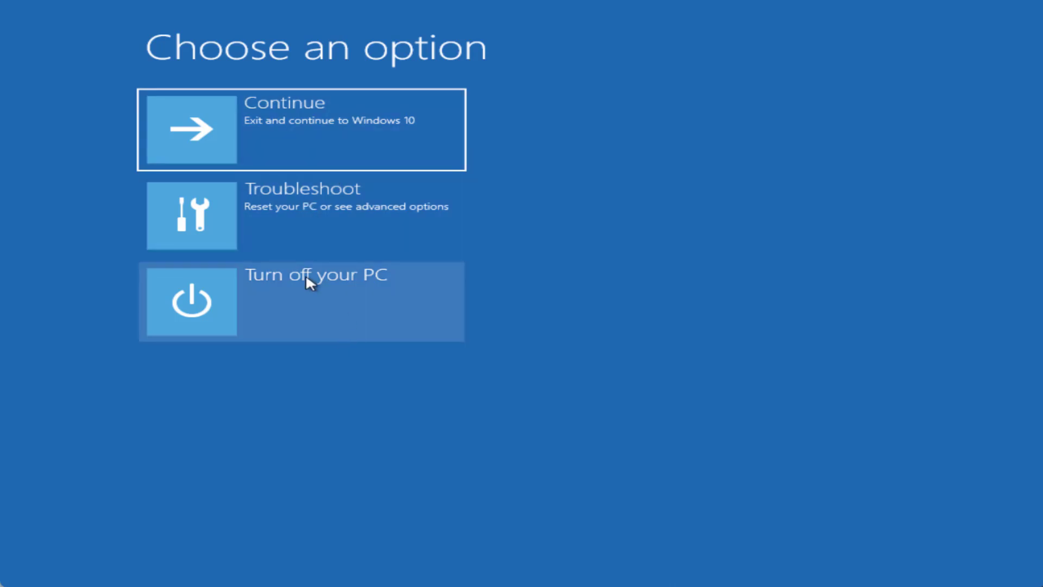
- Go through Troubleshoot, Advanced options and Start-up Settings, then restart the PC
click(316, 227)
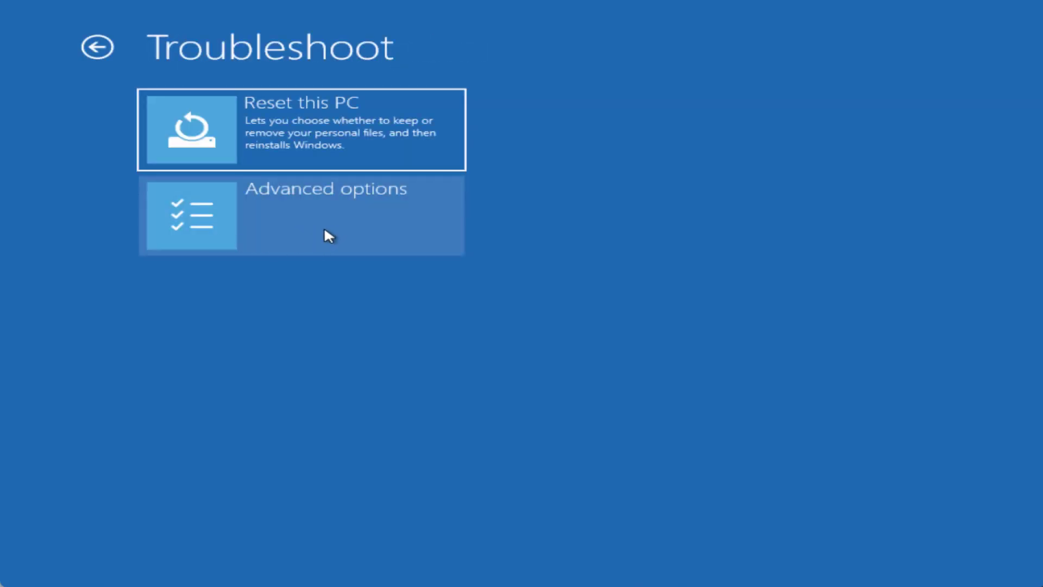
click(325, 230)
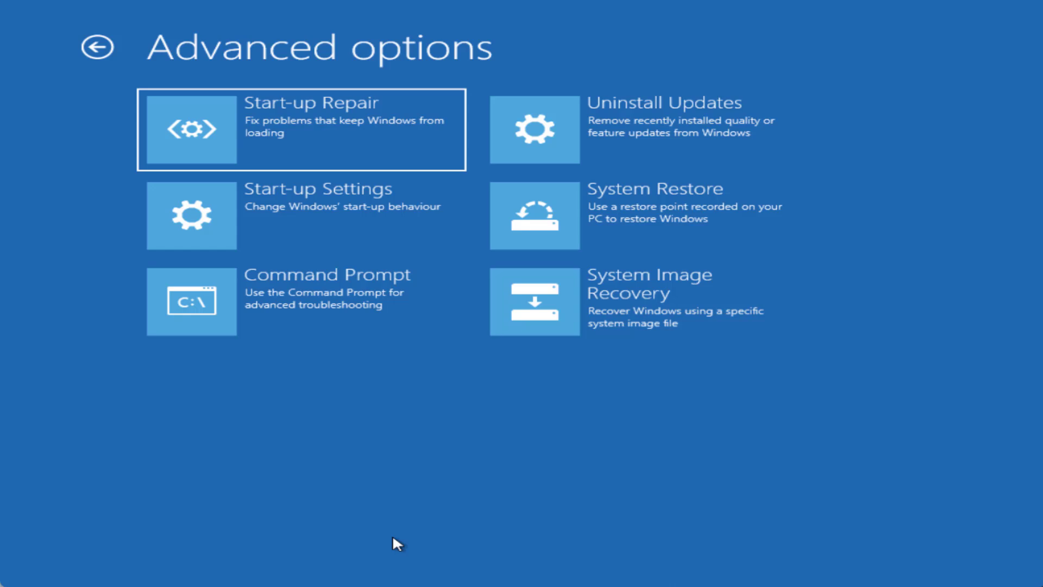
click(388, 200)
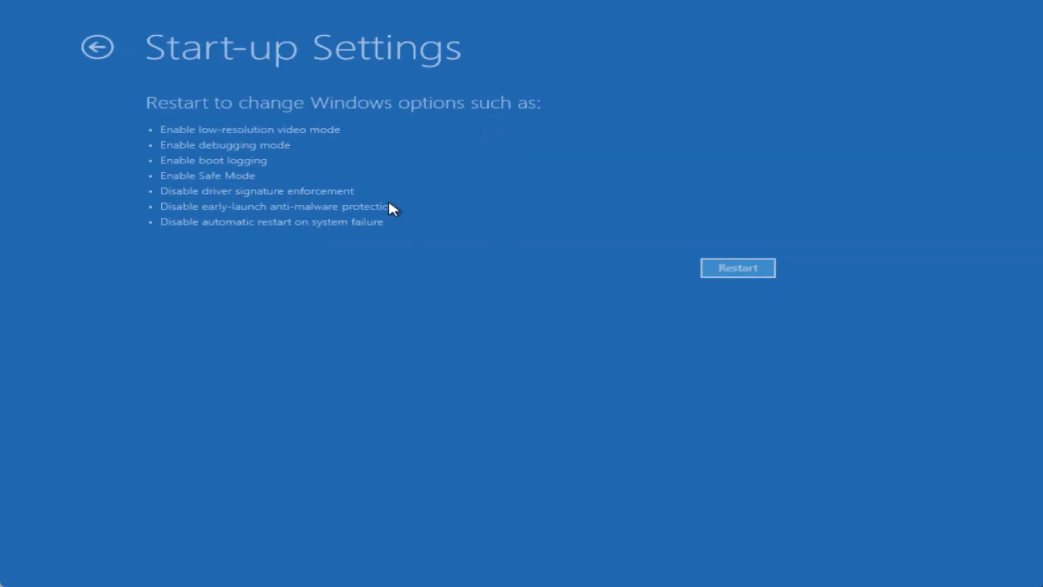
click(738, 269)
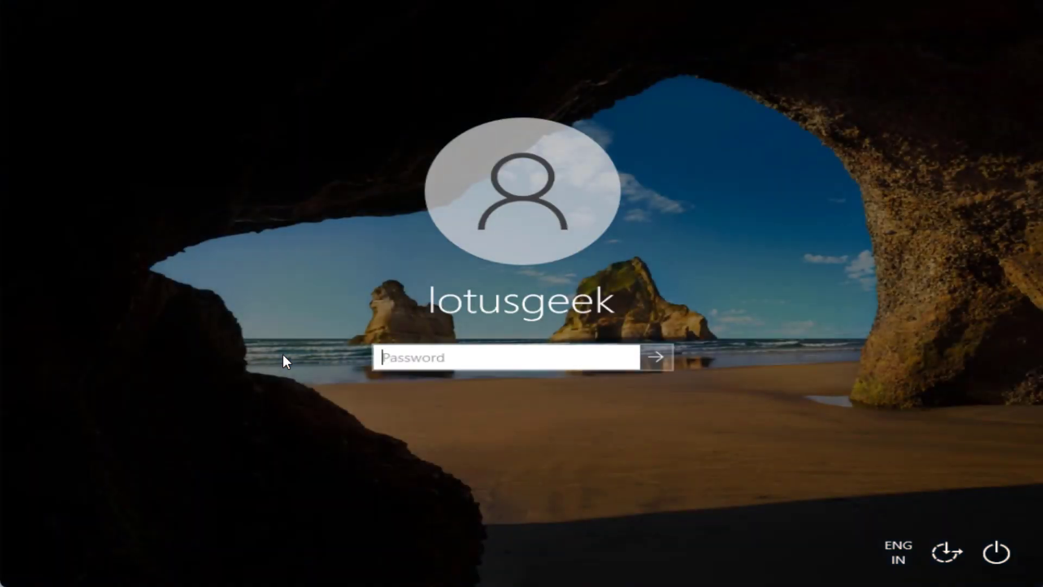
- Sign in with the account password and open Device Manager from the Start quick-link menu
text(•••)
key(Return)
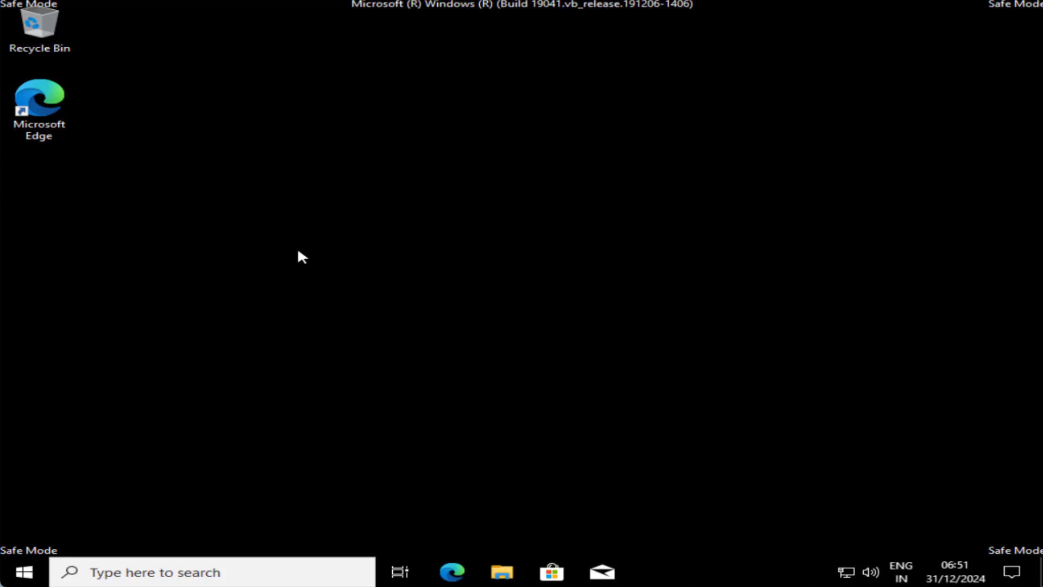
right_click(25, 570)
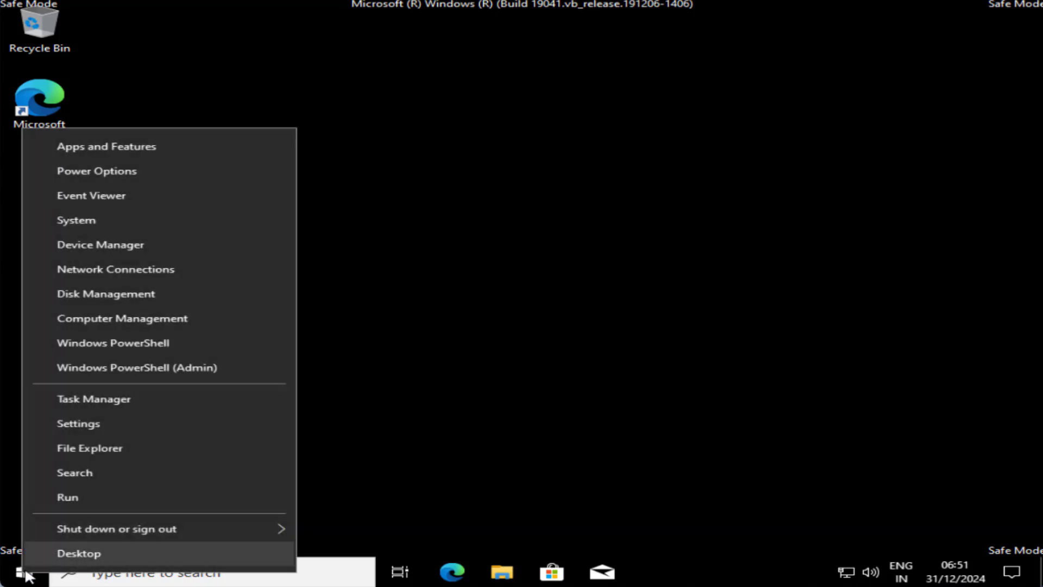
click(115, 247)
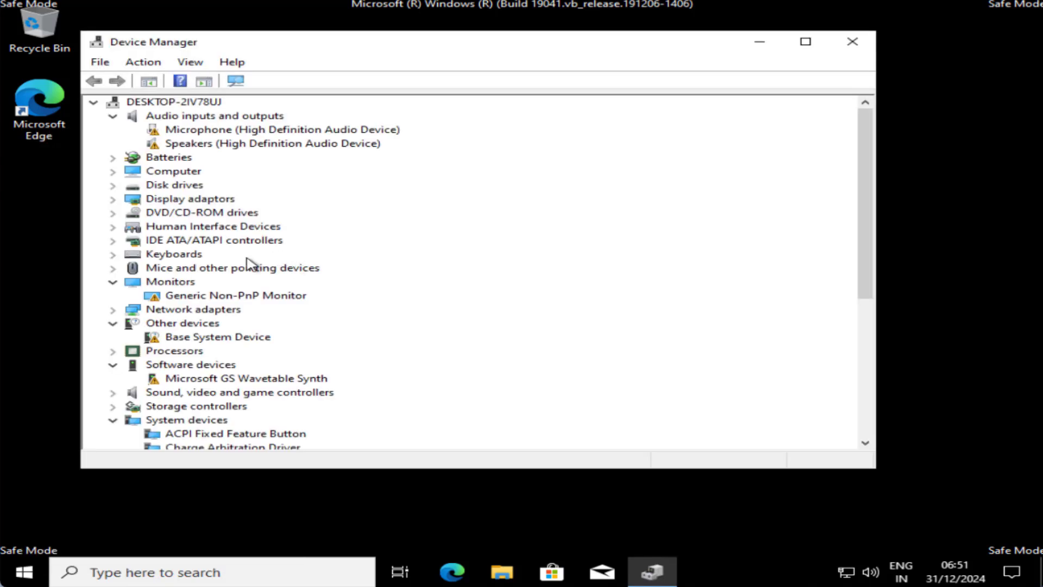
- Expand Display adaptors and bring up actions for the Microsoft Basic Display Adapter
click(185, 200)
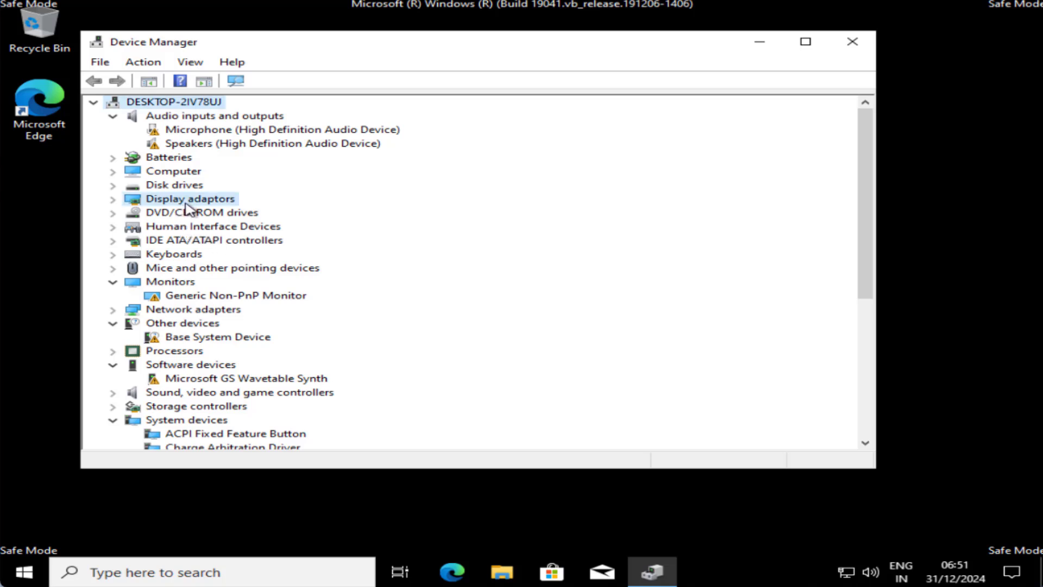
click(112, 200)
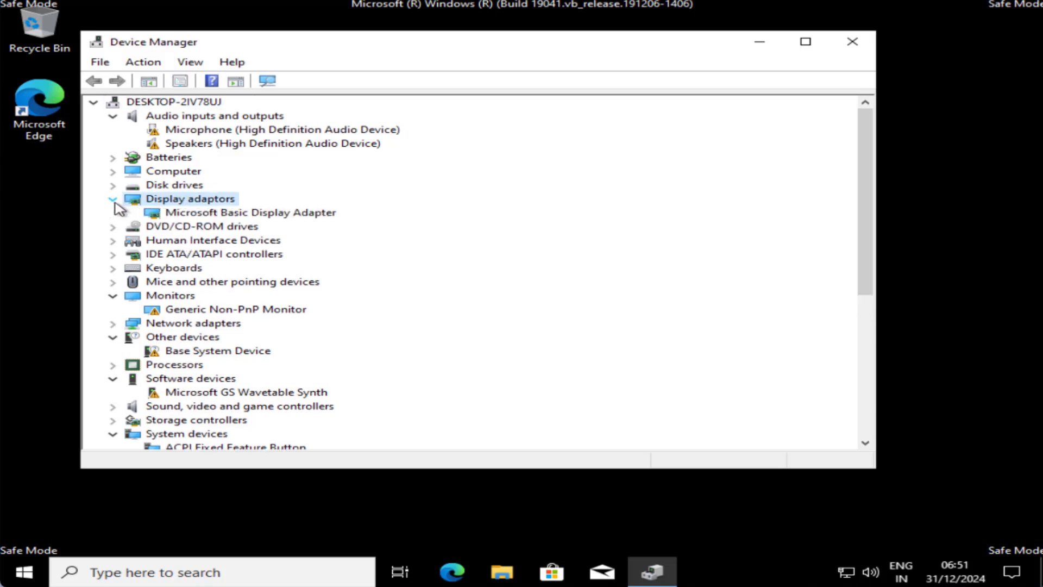
click(301, 215)
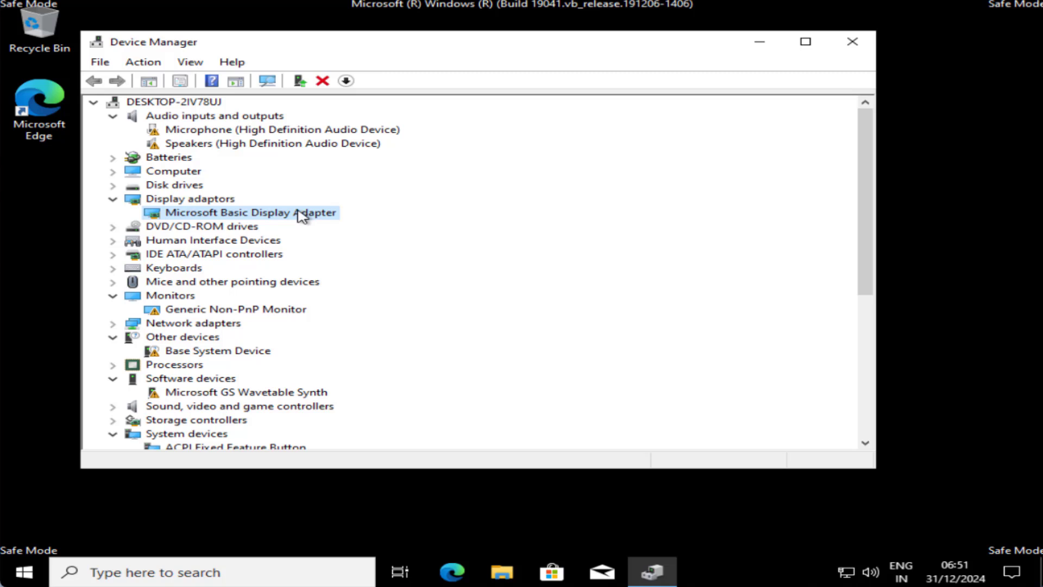
right_click(285, 221)
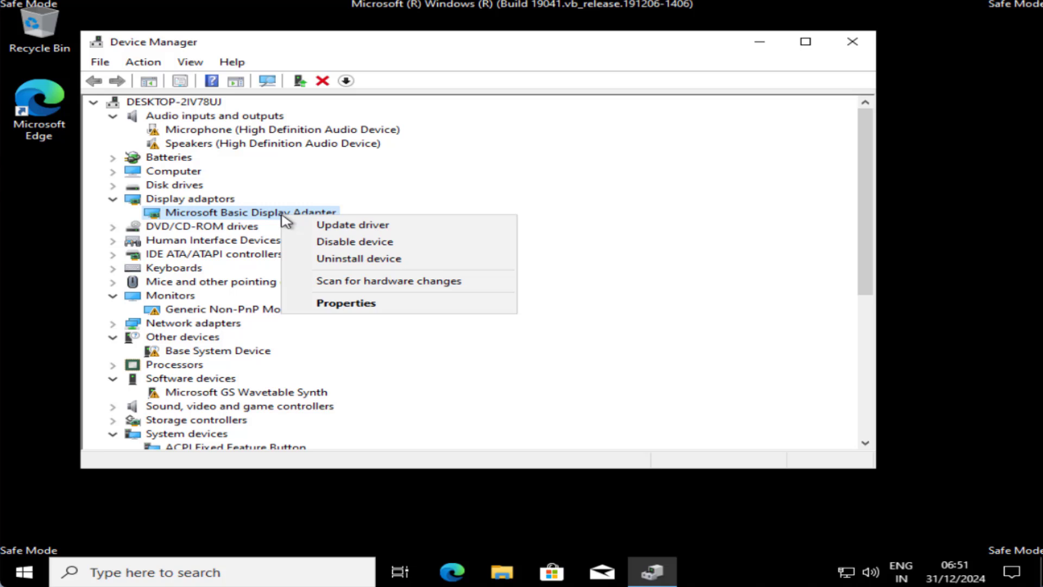
- Review the Microsoft Basic Display Adapter's Driver tab properties, then close Device Manager
click(338, 304)
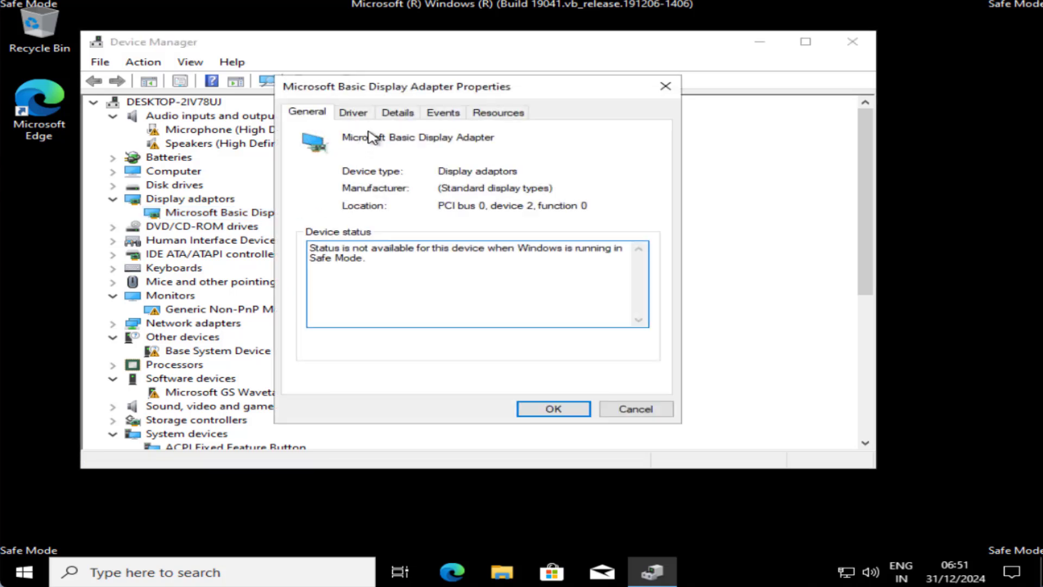
click(355, 113)
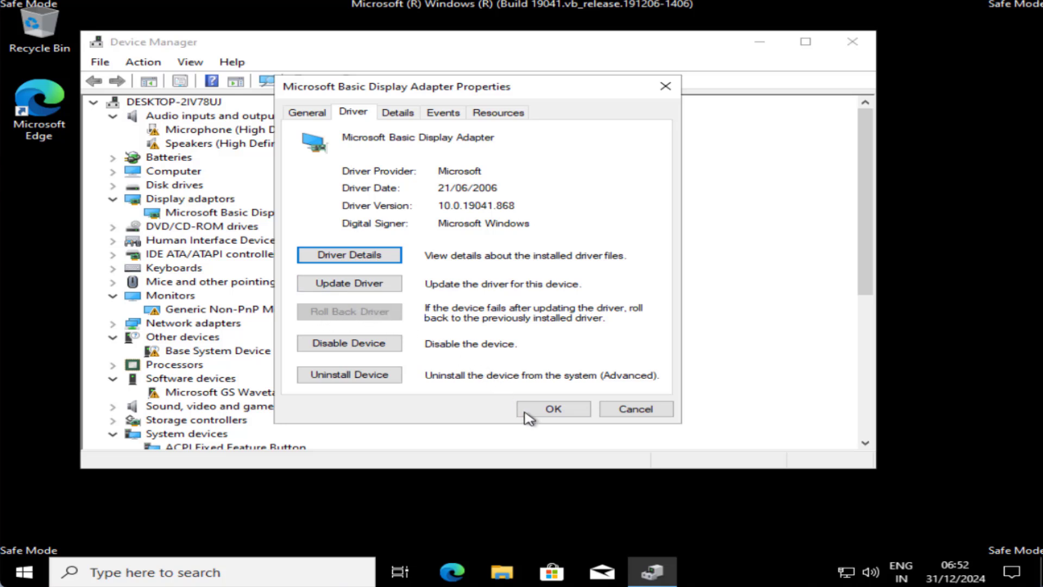
click(546, 413)
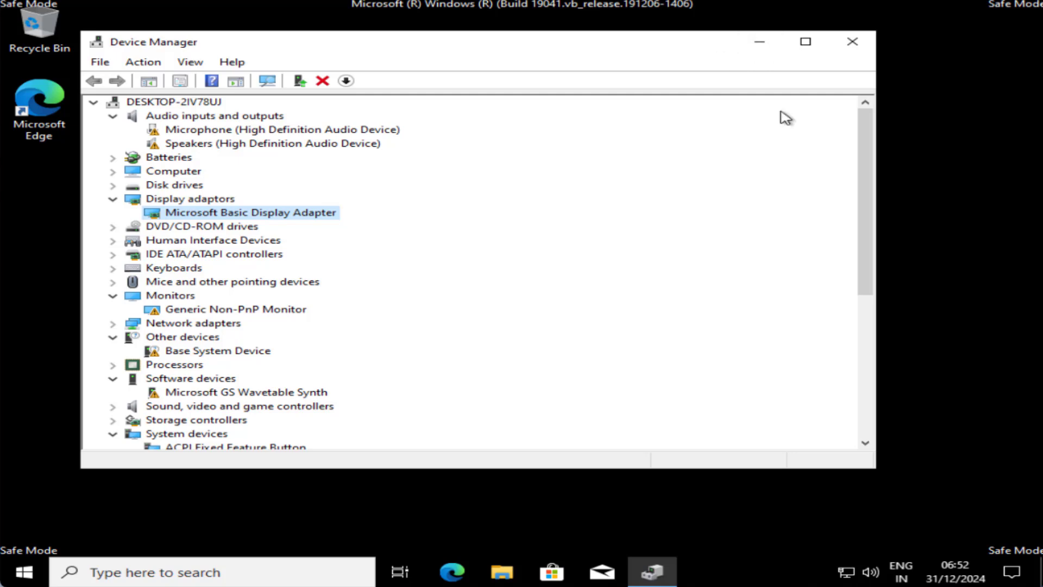
click(853, 44)
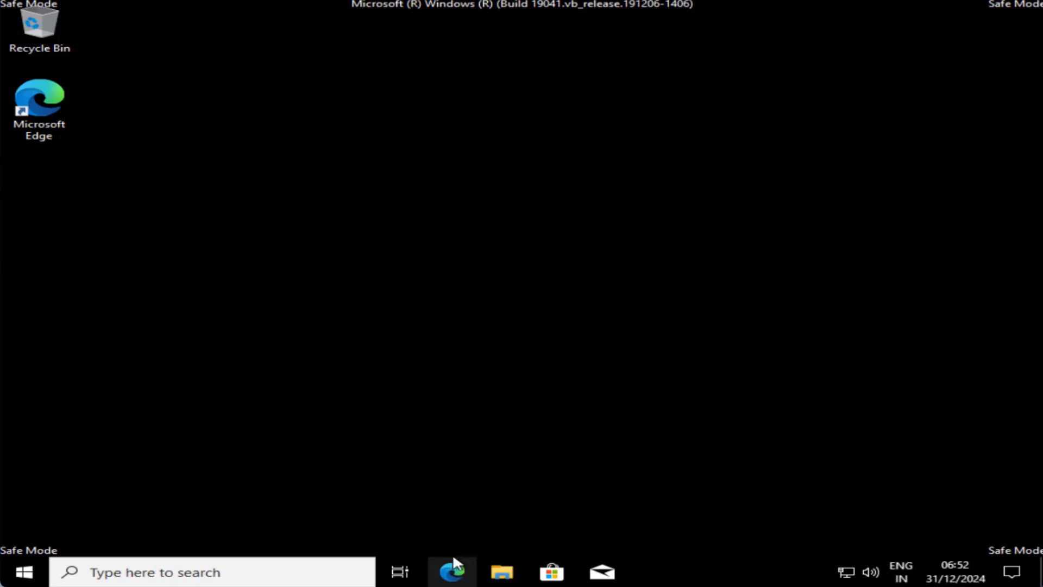
- Search Bing for 'ddu uninstaller download' and open the Wagnardsoft DDU article, accepting cookies
click(452, 568)
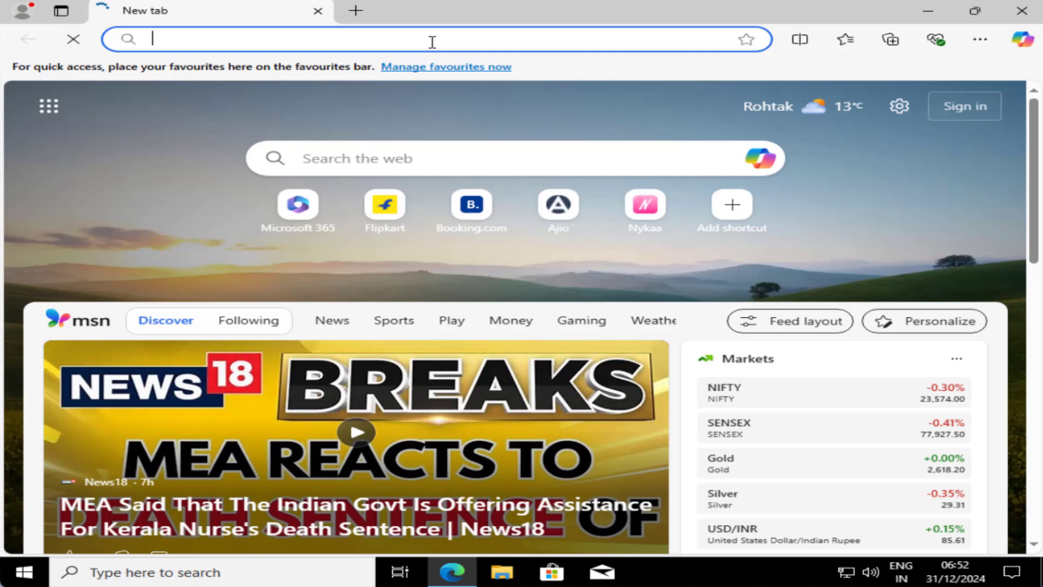
text(ddu )
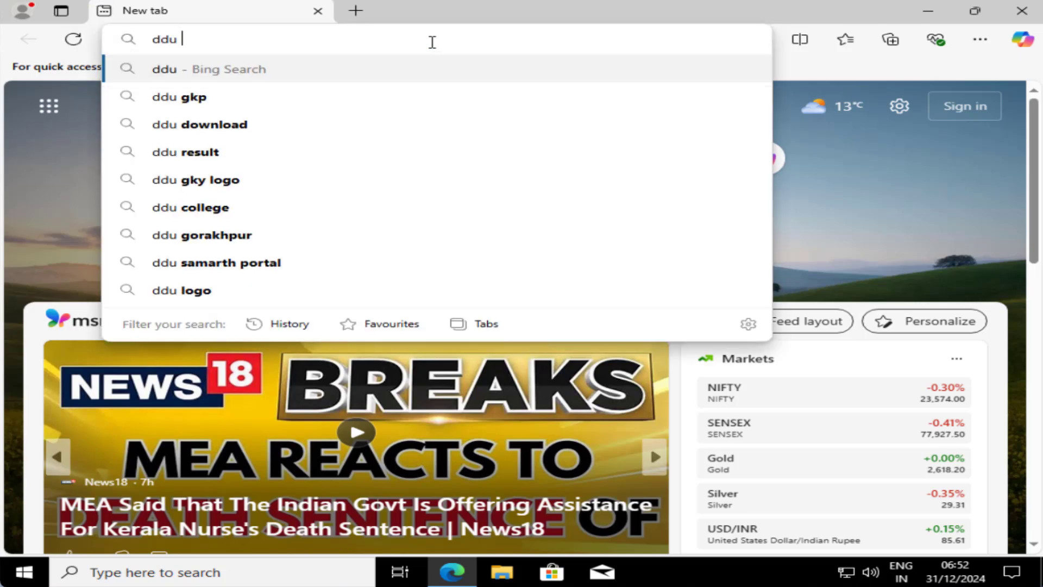
text(uninstaller do)
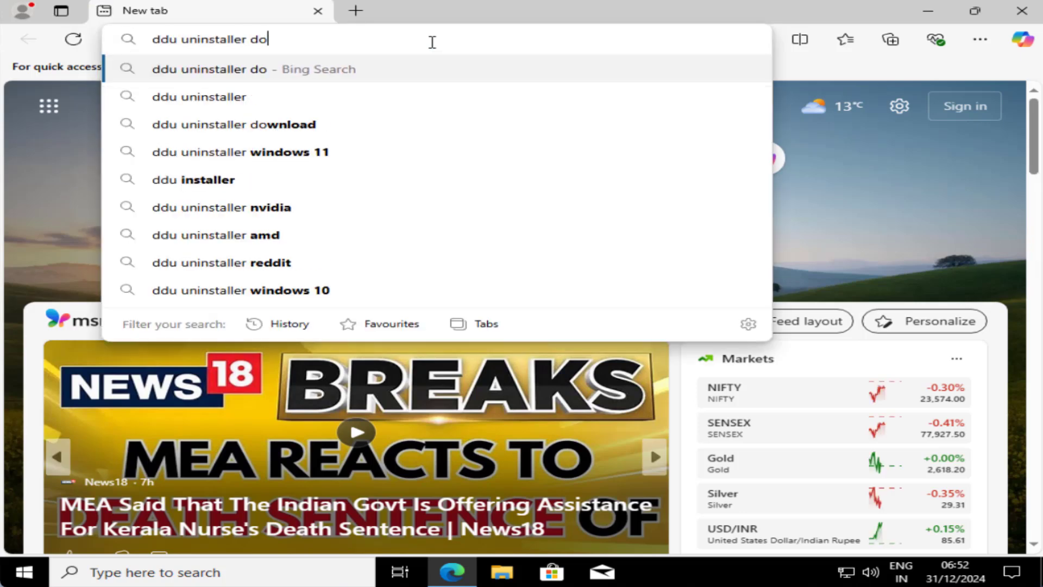
text(wnload)
key(Return)
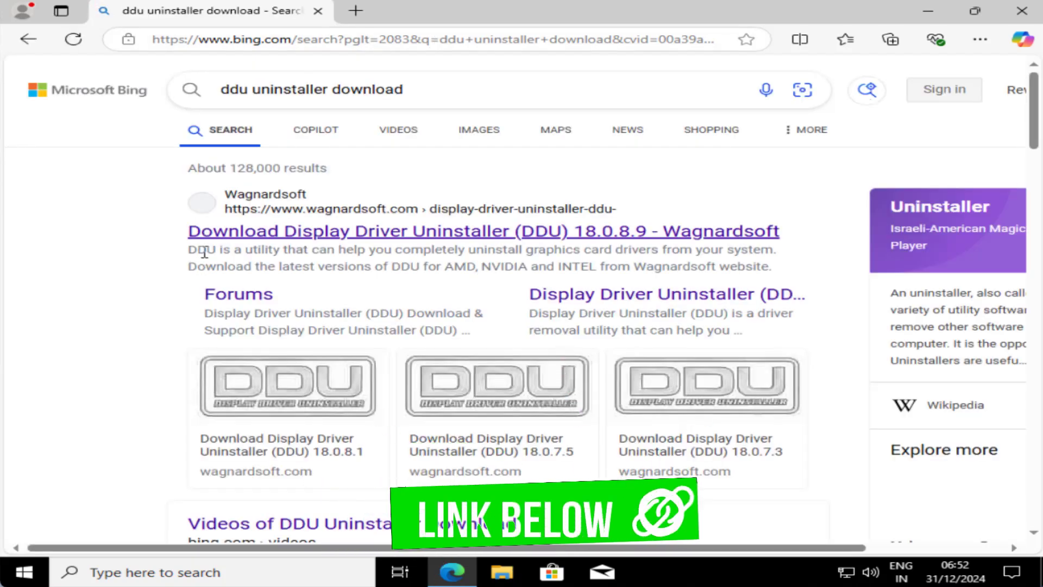
click(321, 239)
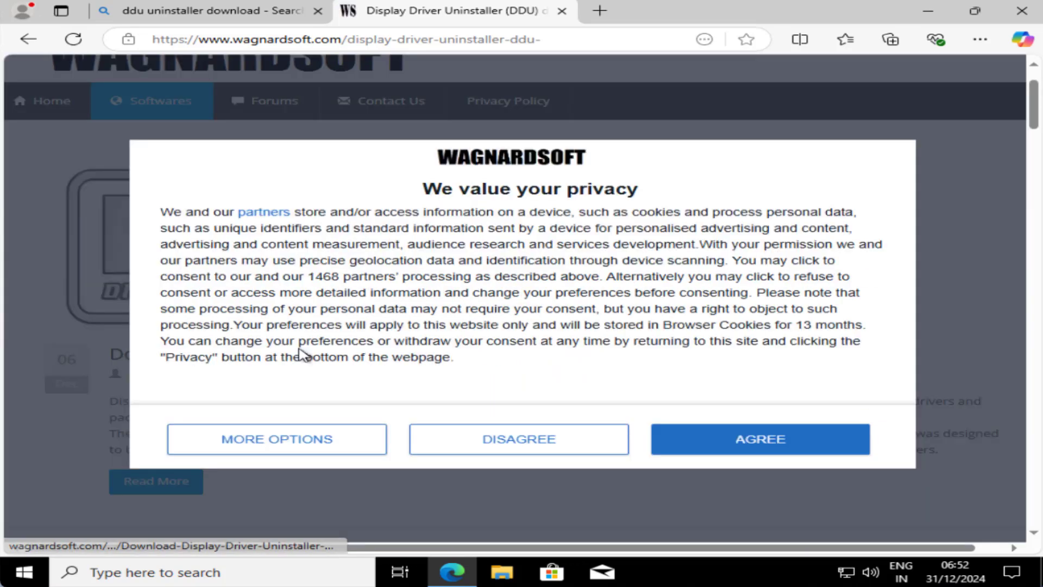
click(743, 444)
click(338, 350)
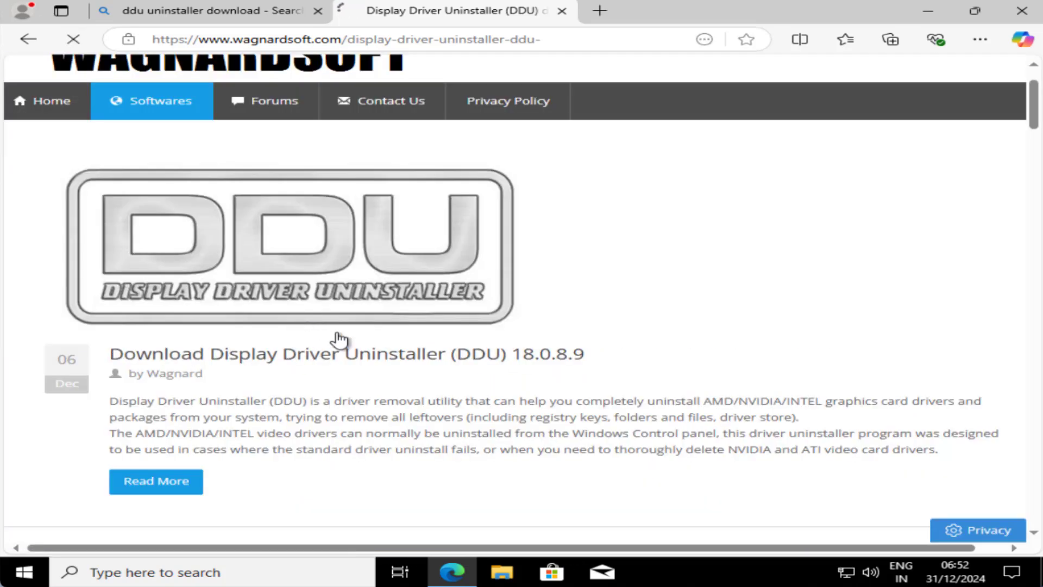
- Go to Download & Support and download the DDU Portable version
scroll(347, 334, down, 10)
scroll(348, 334, down, 15)
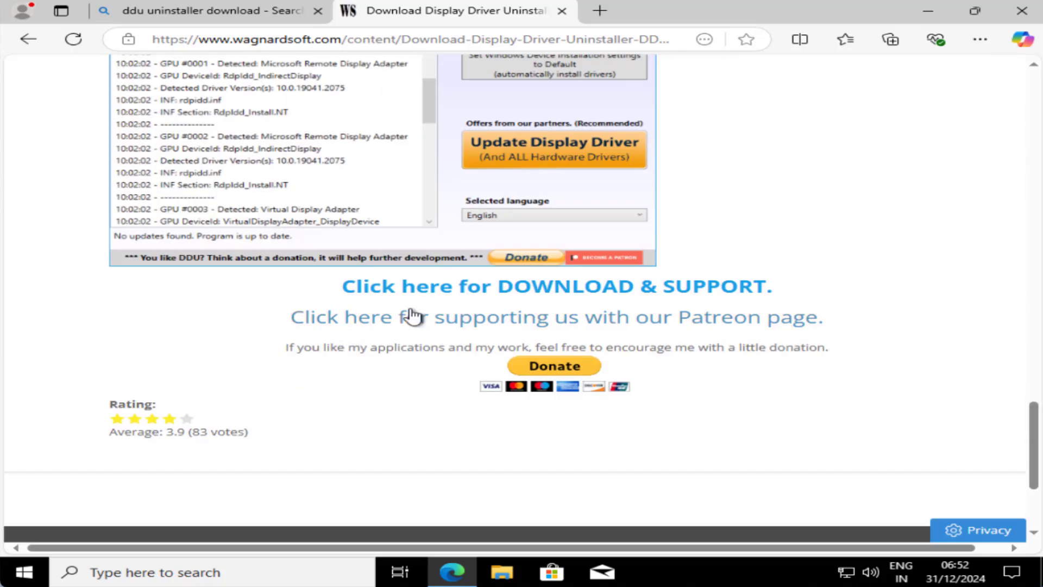
click(470, 286)
scroll(448, 317, down, 10)
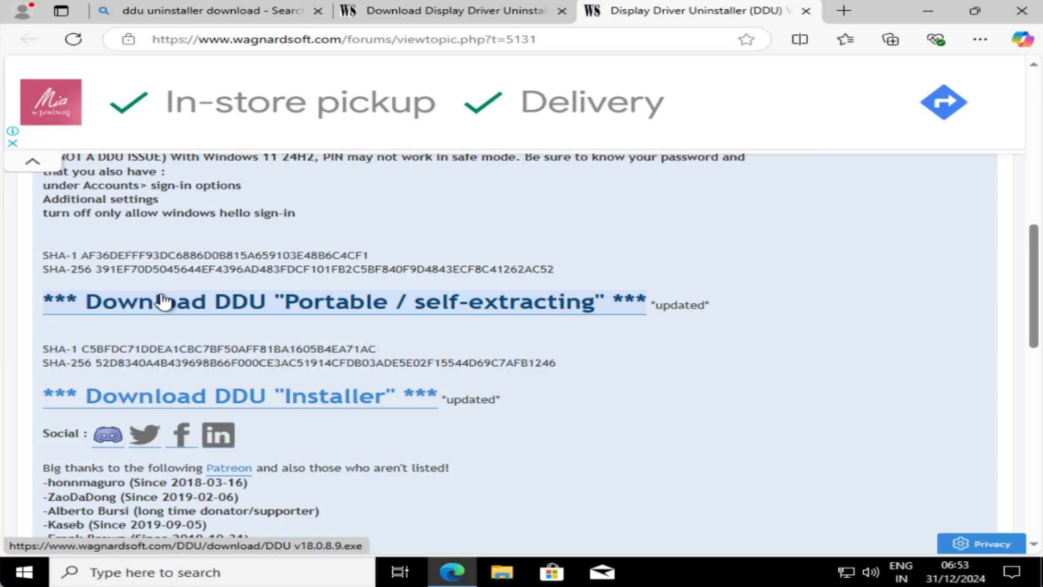
click(370, 307)
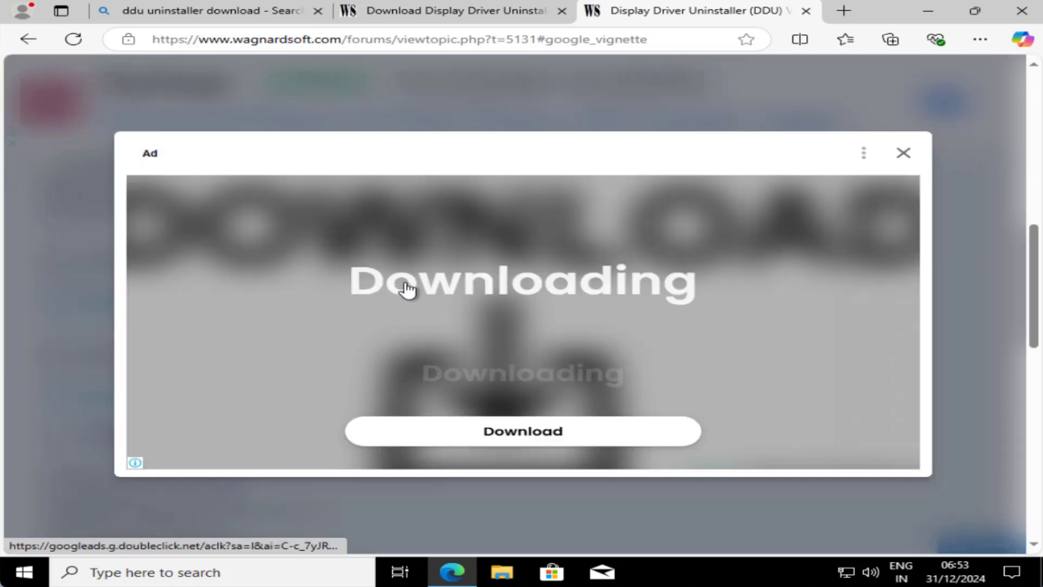
- Show the downloaded DDU file in Downloads and drag it onto the desktop
click(897, 156)
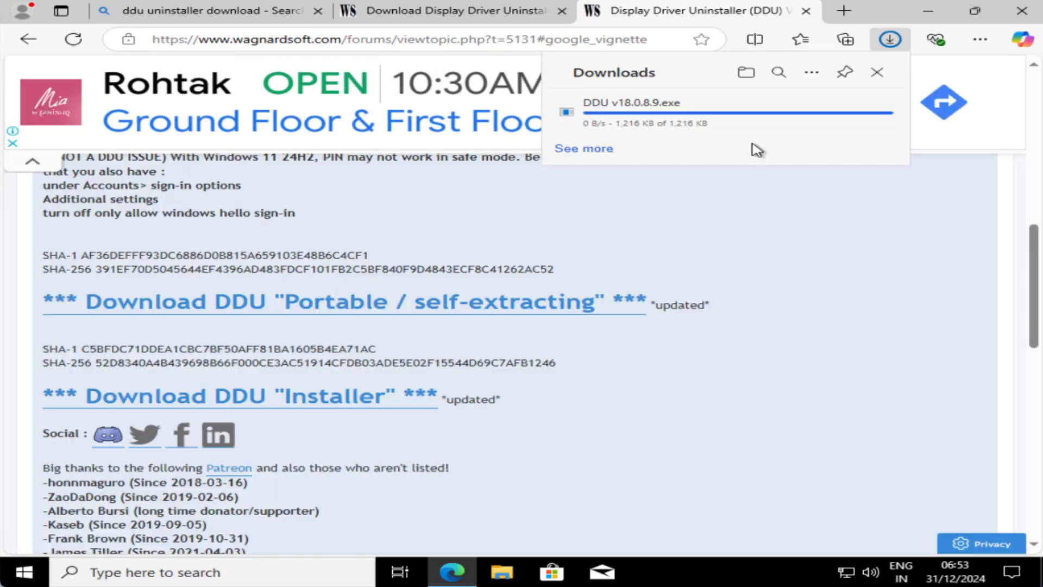
click(812, 110)
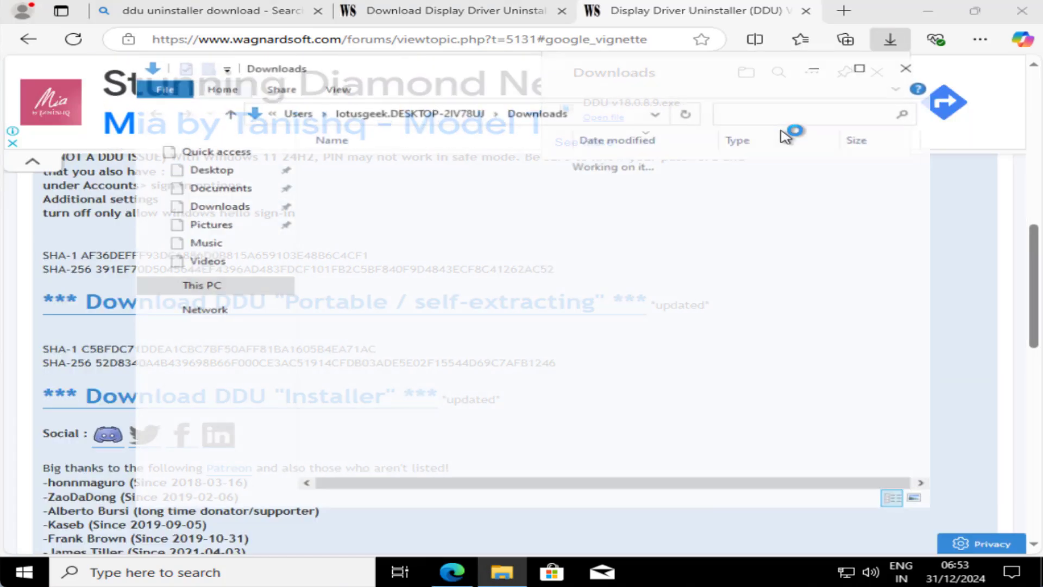
click(935, 25)
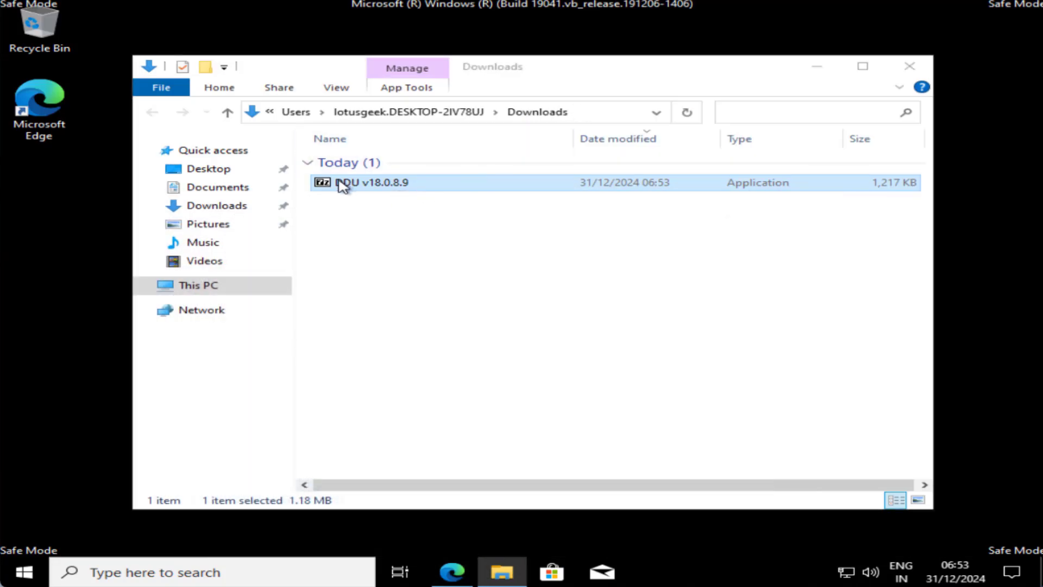
drag(342, 185, 193, 264)
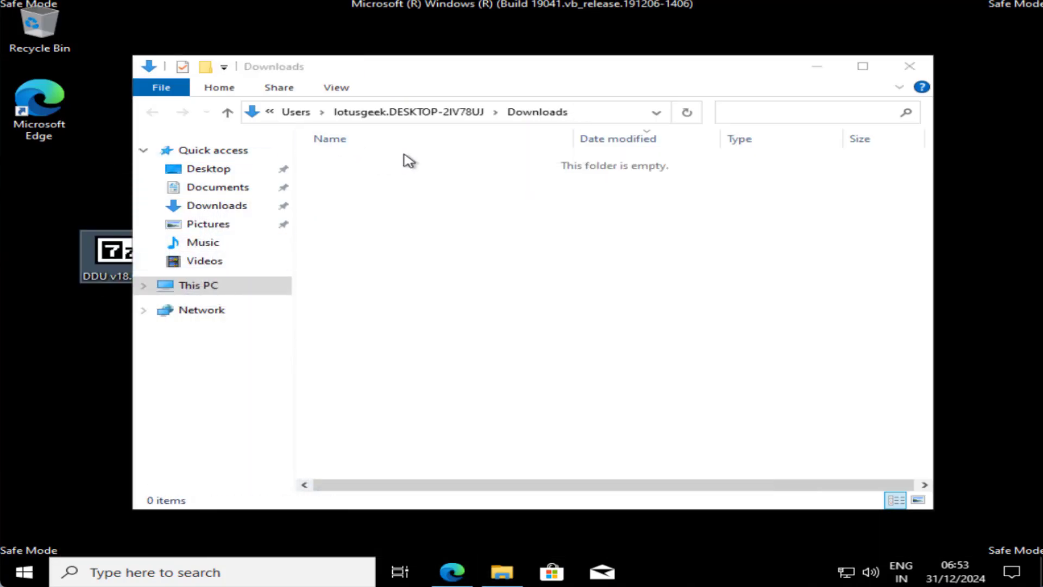
- Close Downloads and extract the DDU self-extracting archive onto the desktop
click(910, 65)
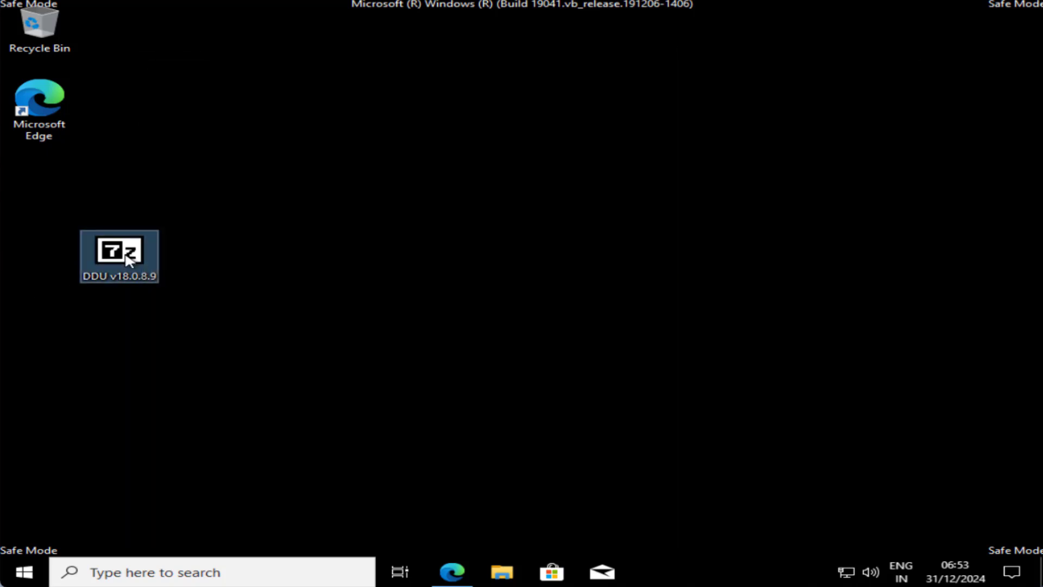
double_click(133, 260)
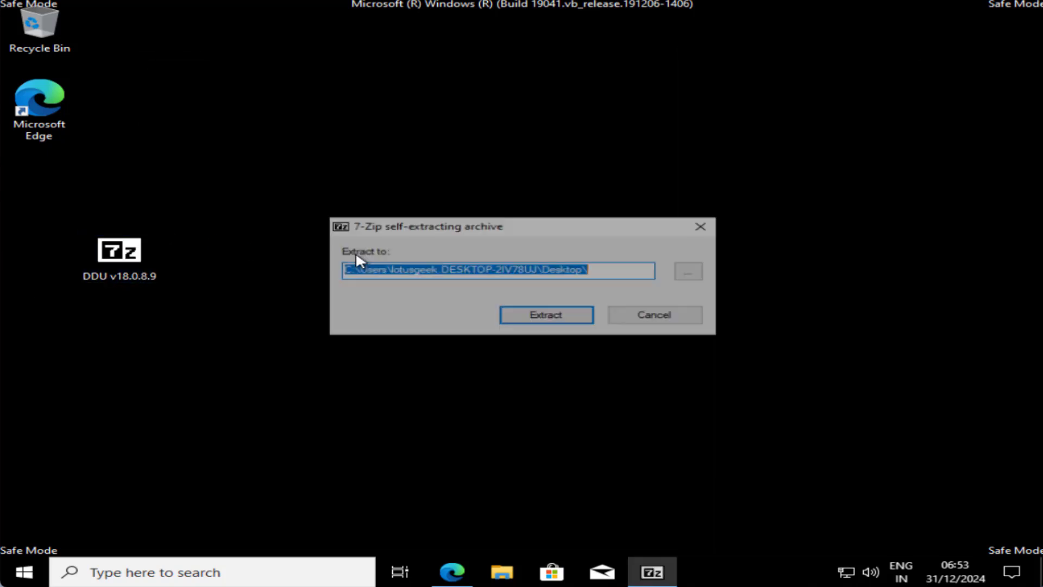
click(514, 313)
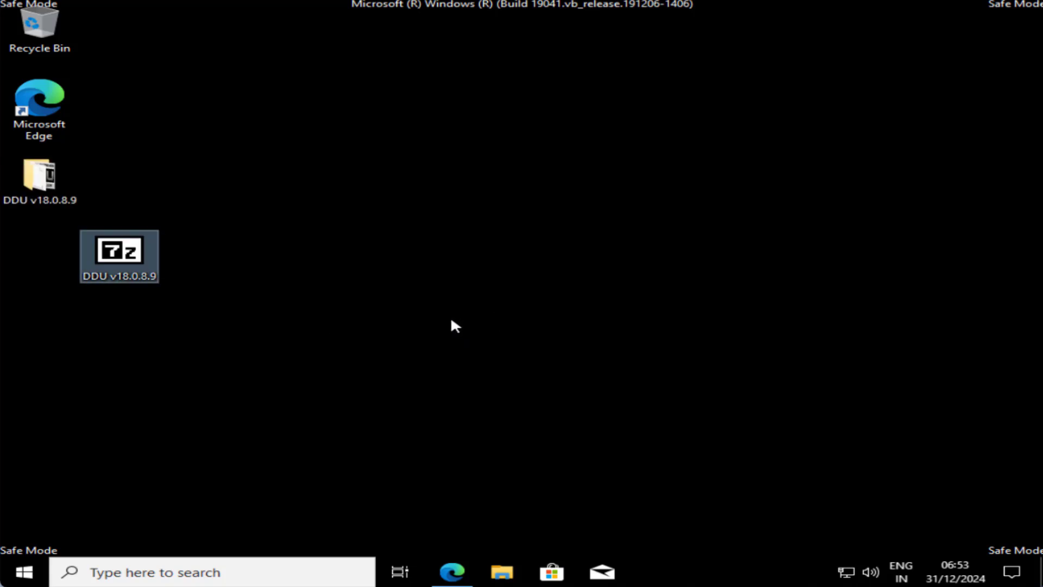
click(455, 326)
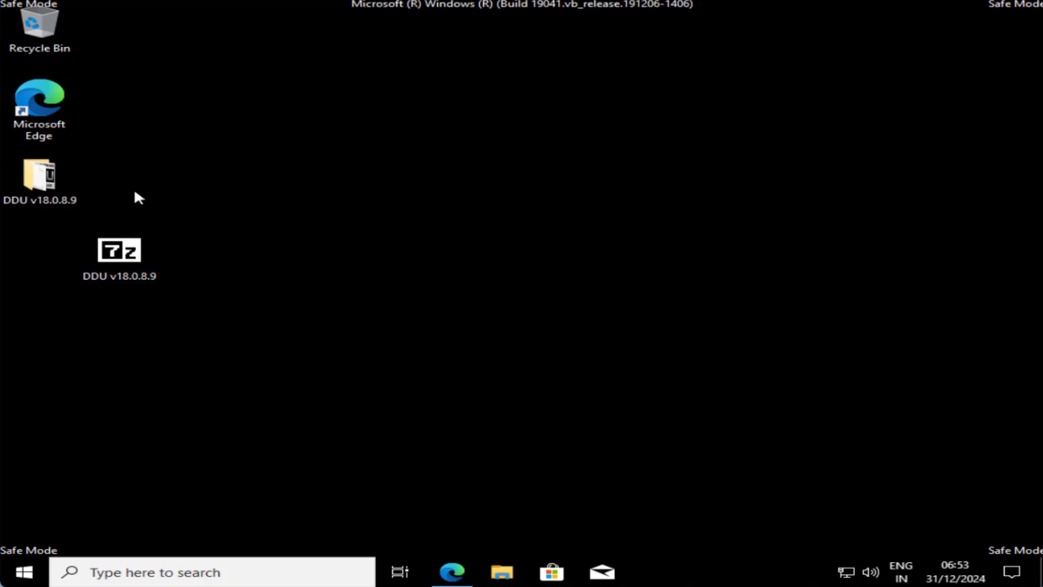
- Open the extracted DDU v18.0.8.9 folder and bring up actions for Display Driver Uninstaller
double_click(45, 197)
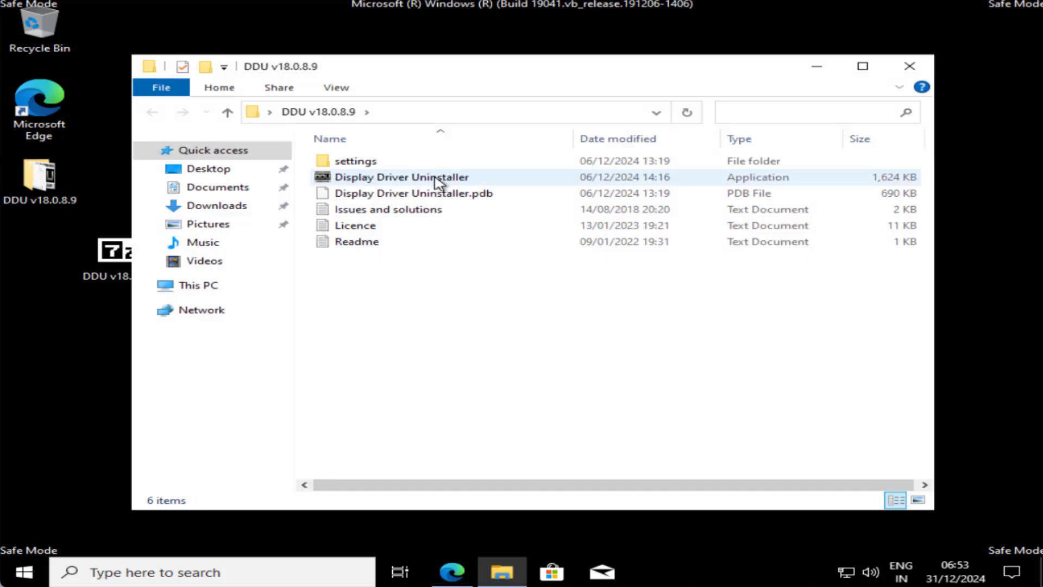
click(437, 183)
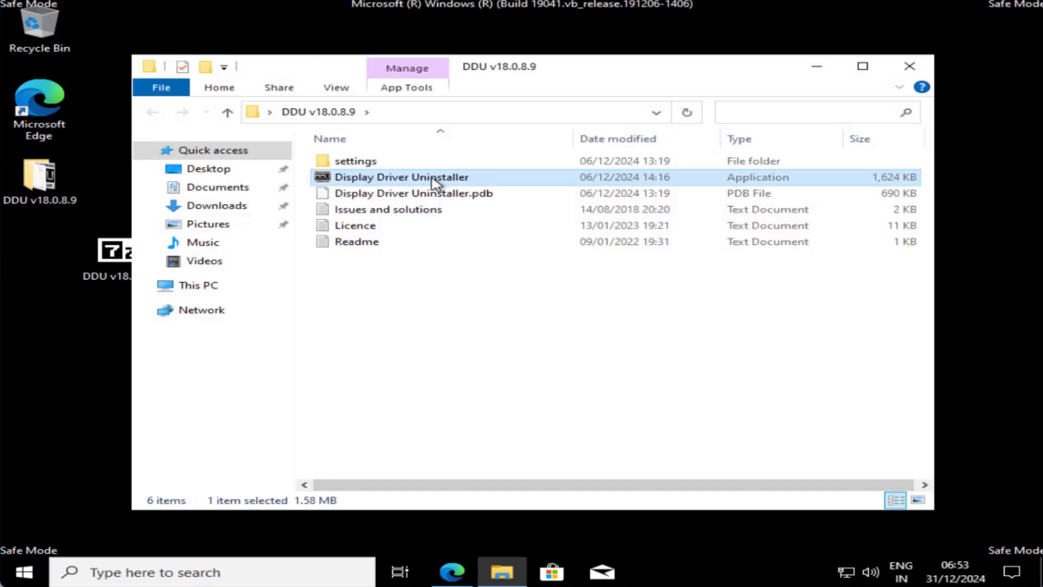
right_click(400, 182)
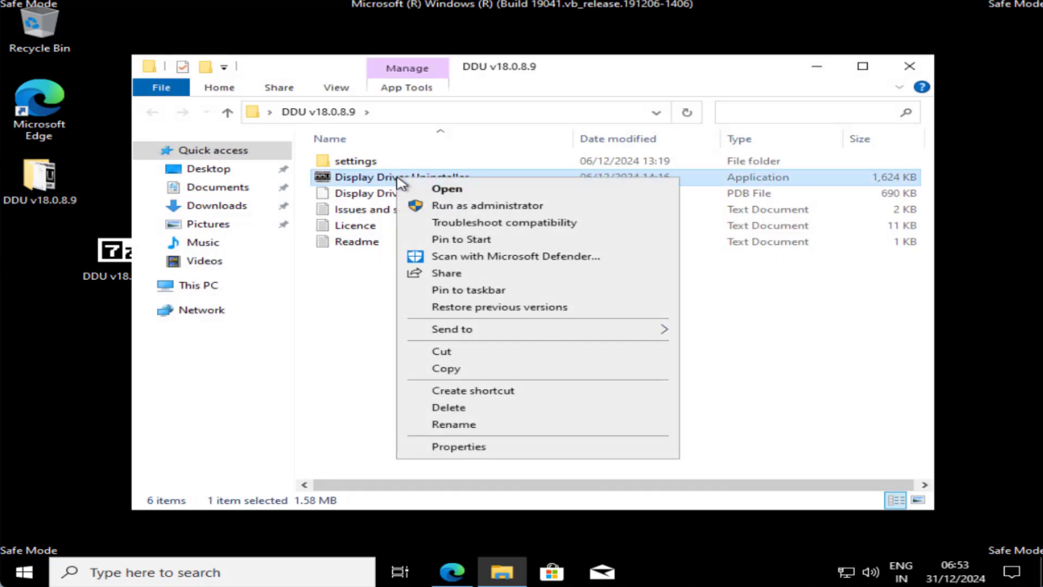
- Run Display Driver Uninstaller as administrator, dismissing the first-launch notice and Options window
click(462, 207)
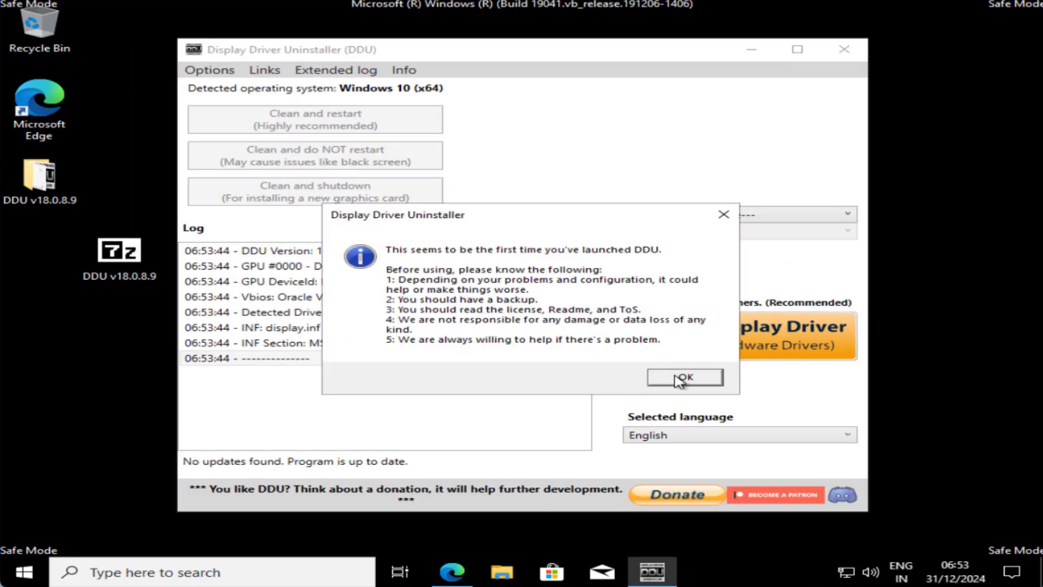
click(679, 377)
scroll(601, 373, down, 1)
click(869, 9)
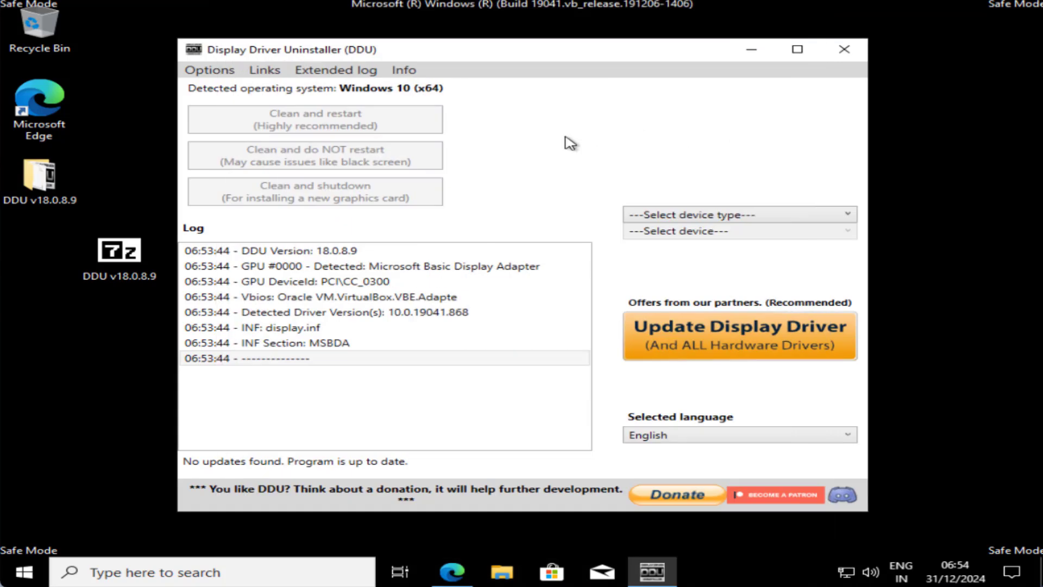
- Set the device type to GPU and vendor to AMD, then minimize DDU
click(698, 215)
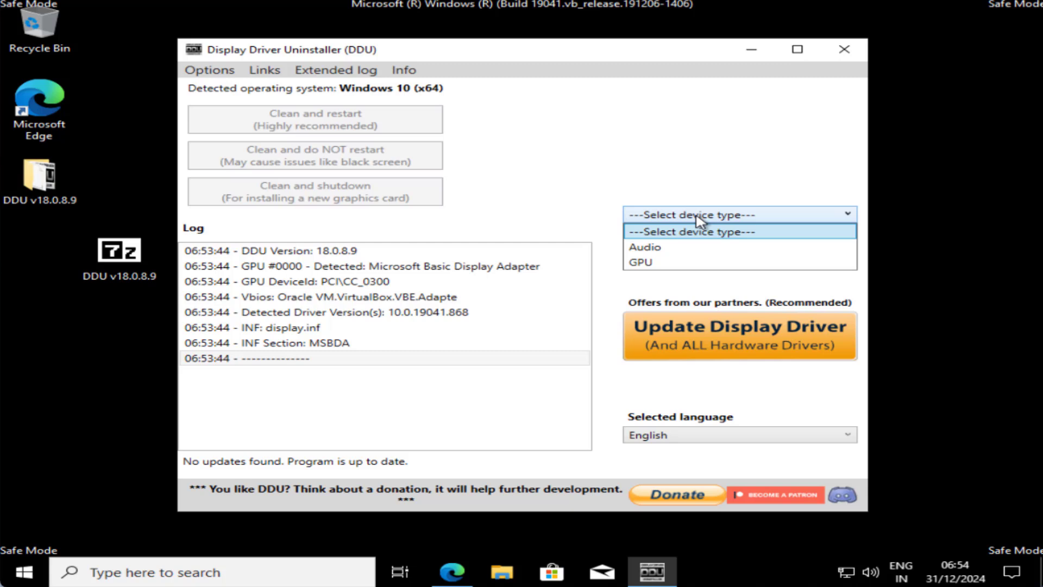
click(650, 265)
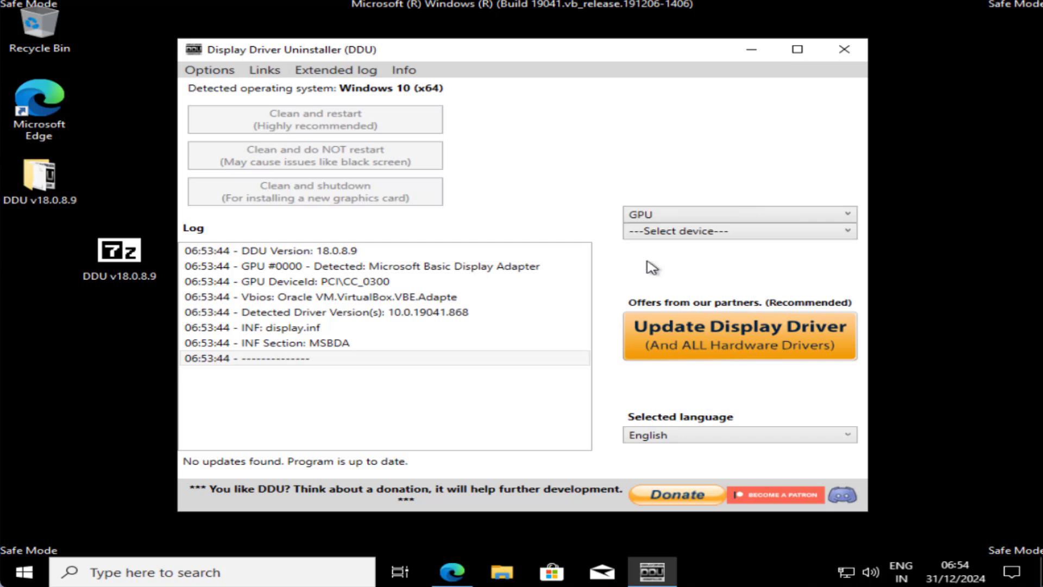
click(713, 233)
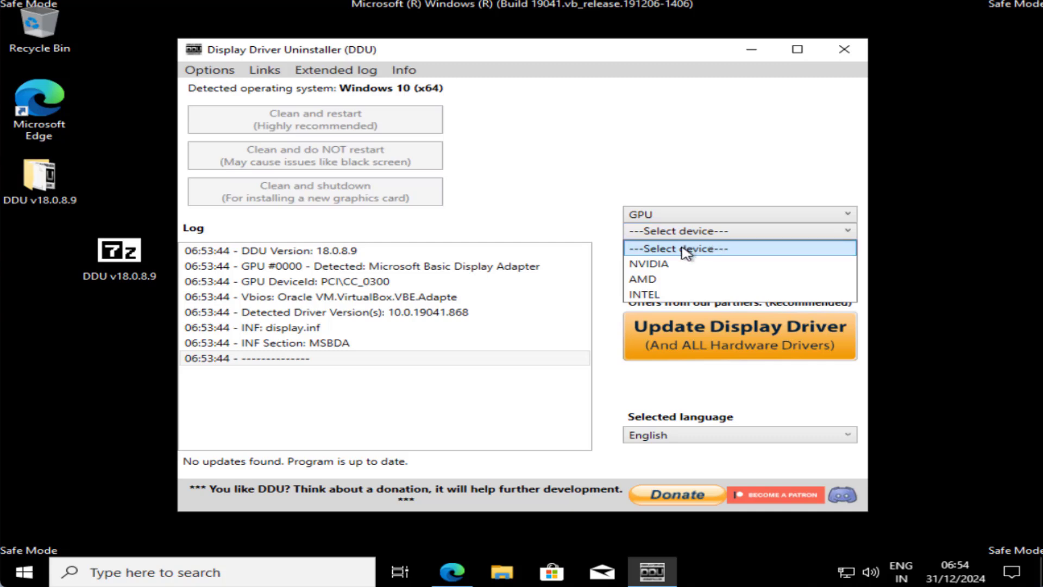
click(651, 280)
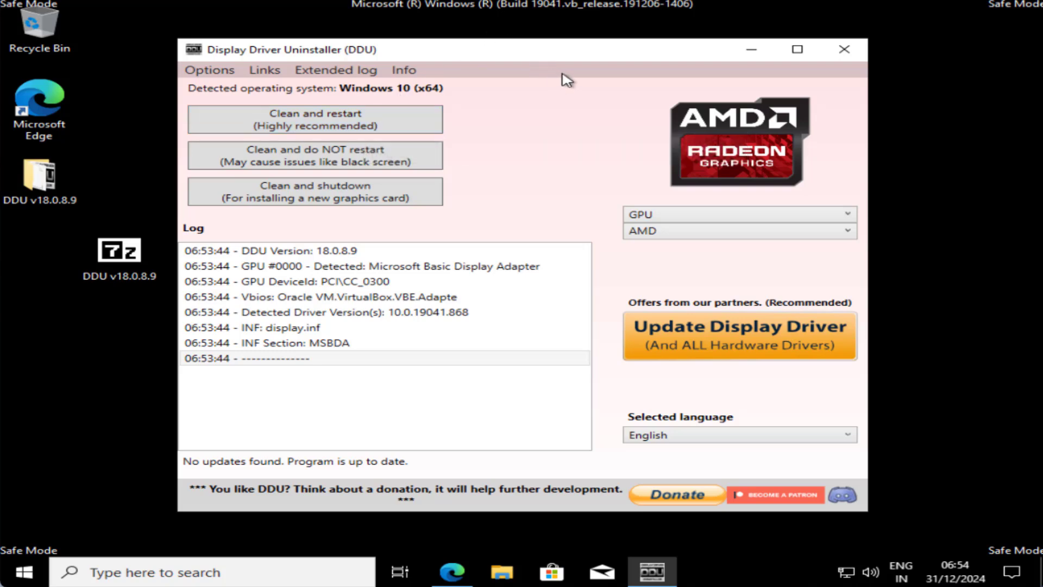
click(750, 50)
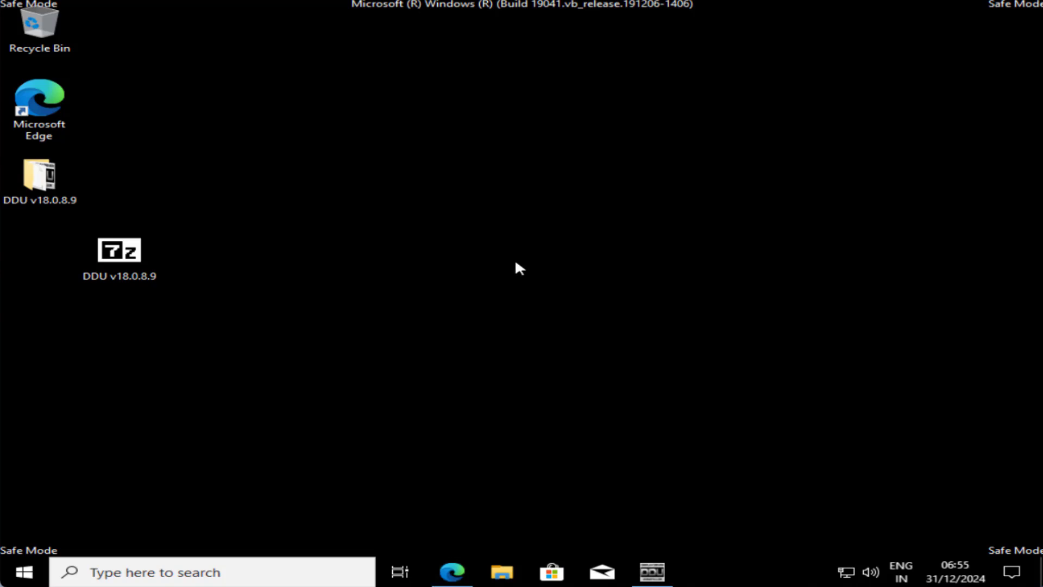
- Download the AMD Adrenalin Edition 24.12.1 Windows driver installer in Edge, then return to the NVIDIA tab
click(452, 571)
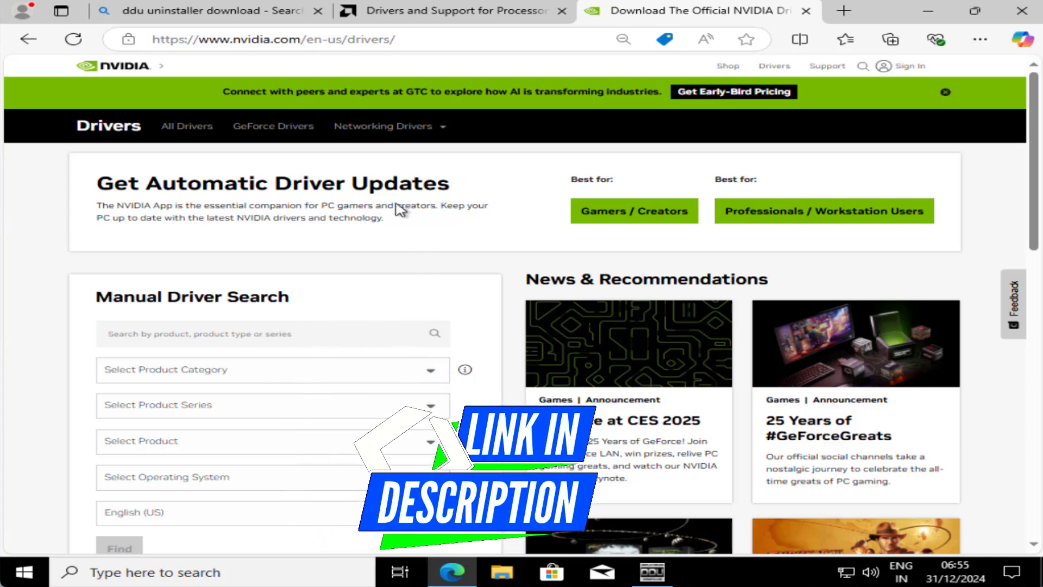
click(465, 12)
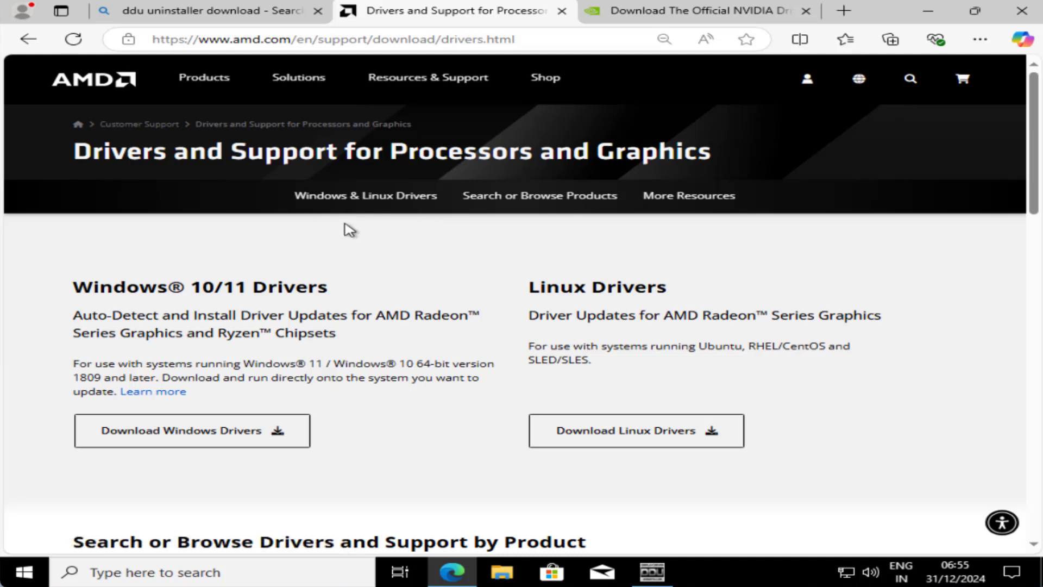
scroll(353, 222, down, 1)
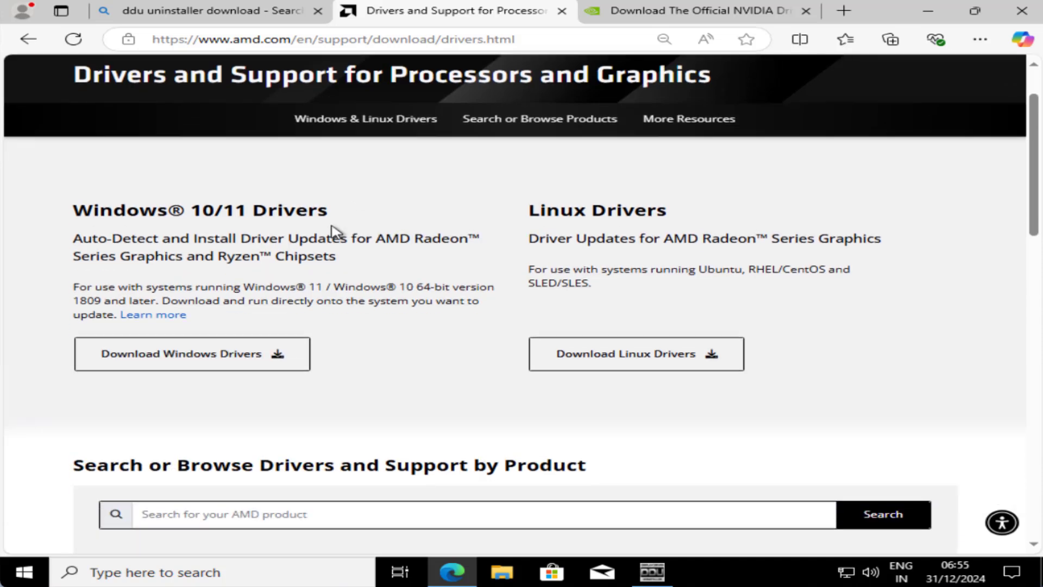
click(182, 354)
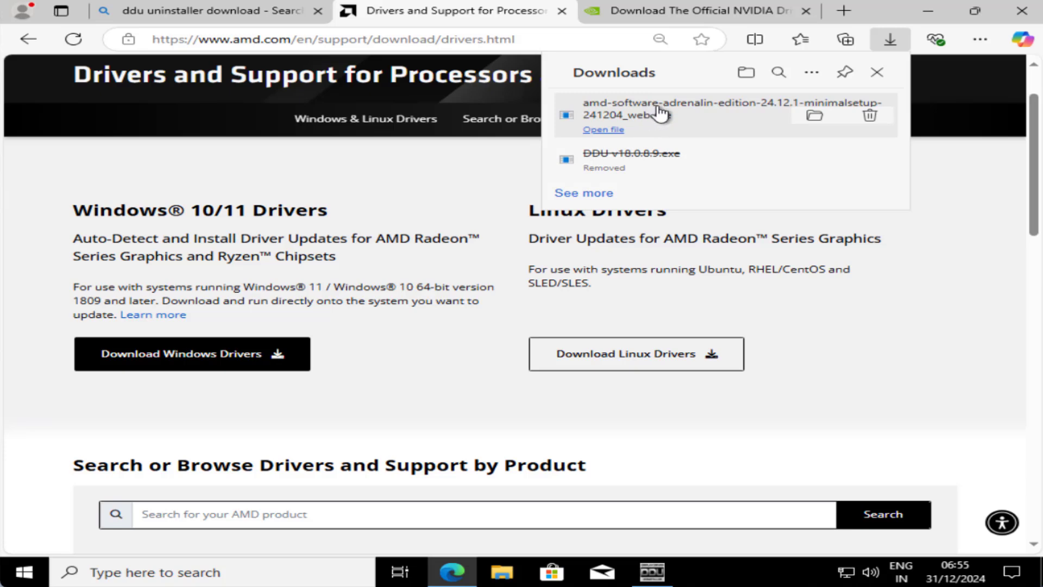
click(729, 10)
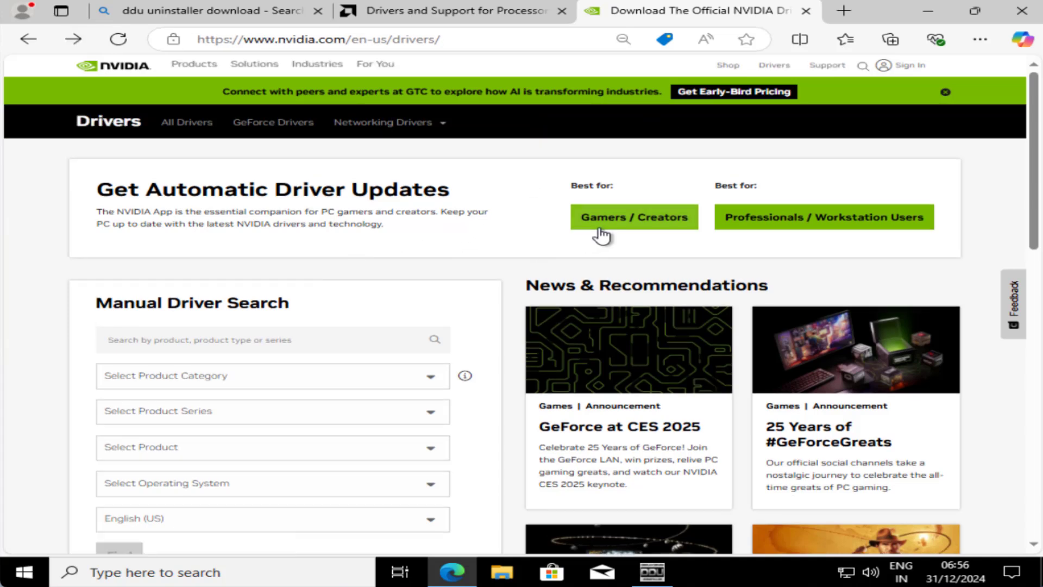
- Download the NVIDIA App installer from the Gamers / Creators page and open the Downloads folder
click(632, 225)
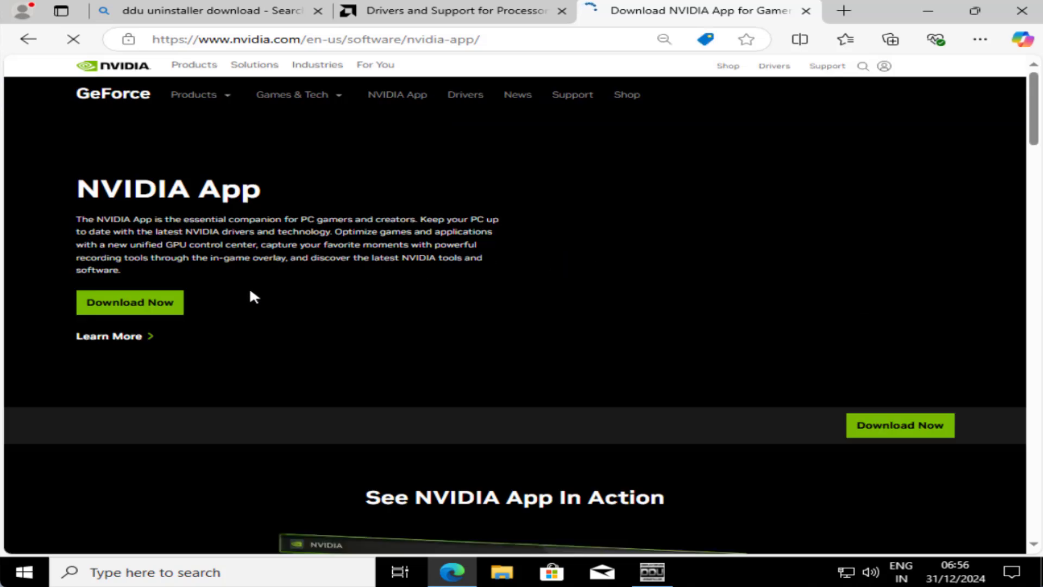
click(124, 304)
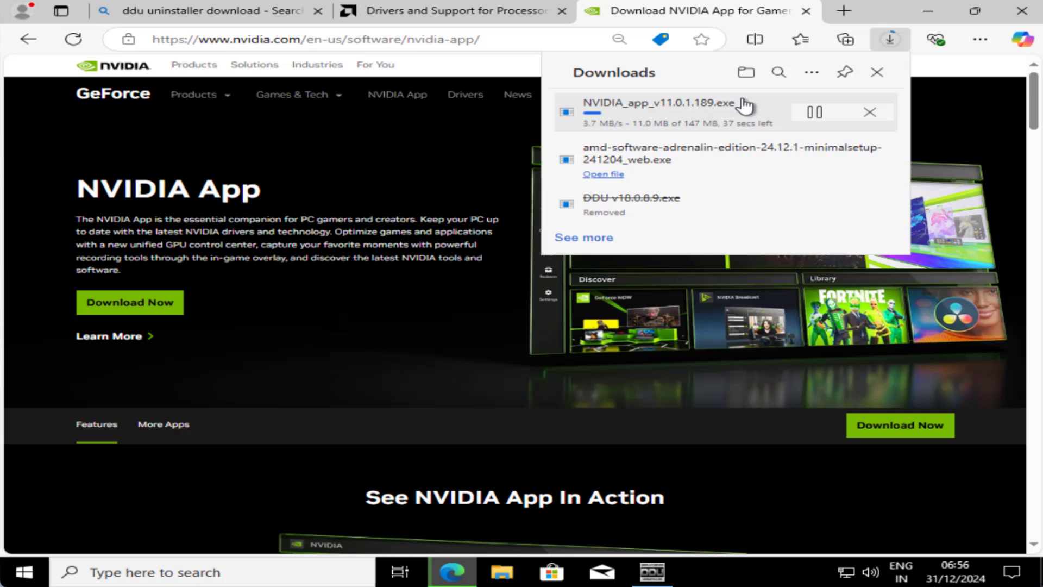
click(748, 76)
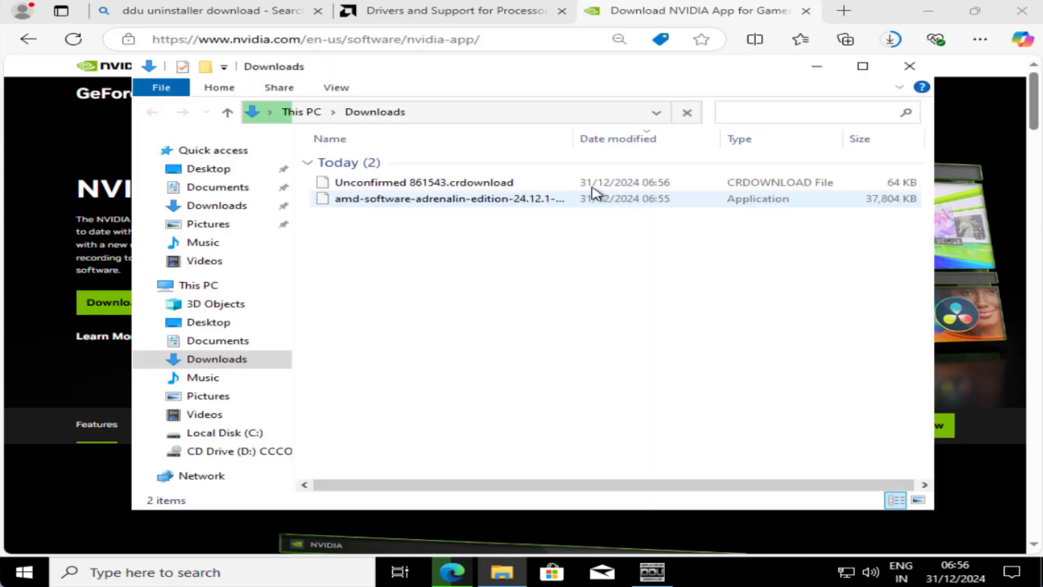
- Check the amd-software-adrenalin installer in Downloads, close the folder and minimize Edge
click(414, 201)
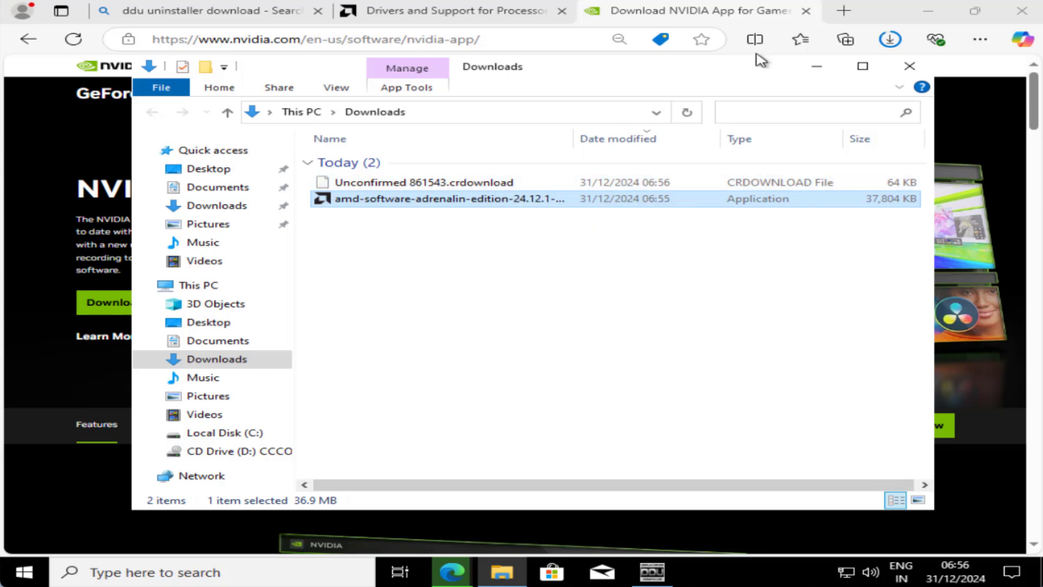
click(918, 73)
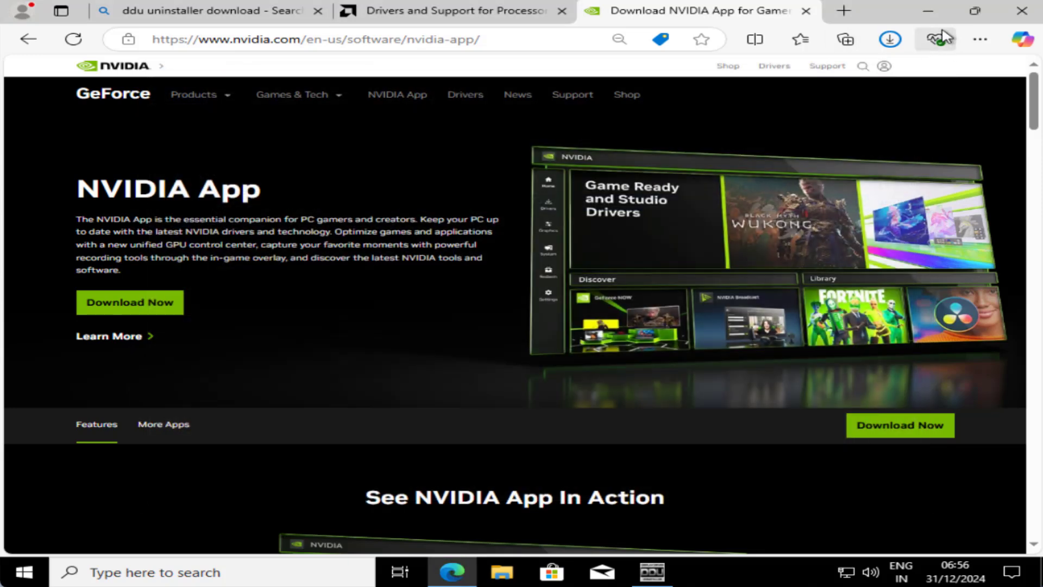
click(928, 12)
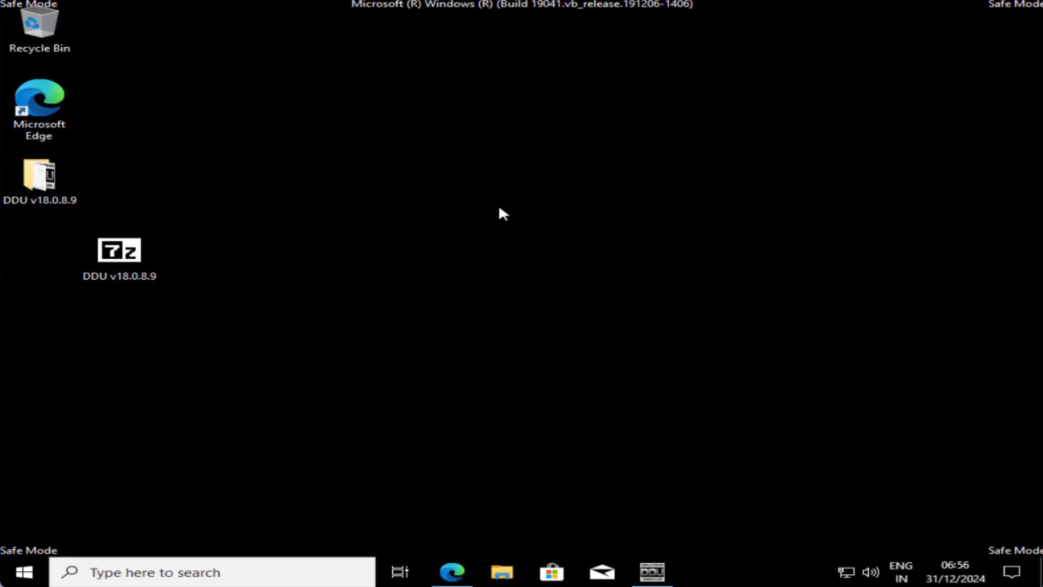
- Switch DDU to device type Audio with REALTEK (WIP) selected, then close DDU
click(652, 572)
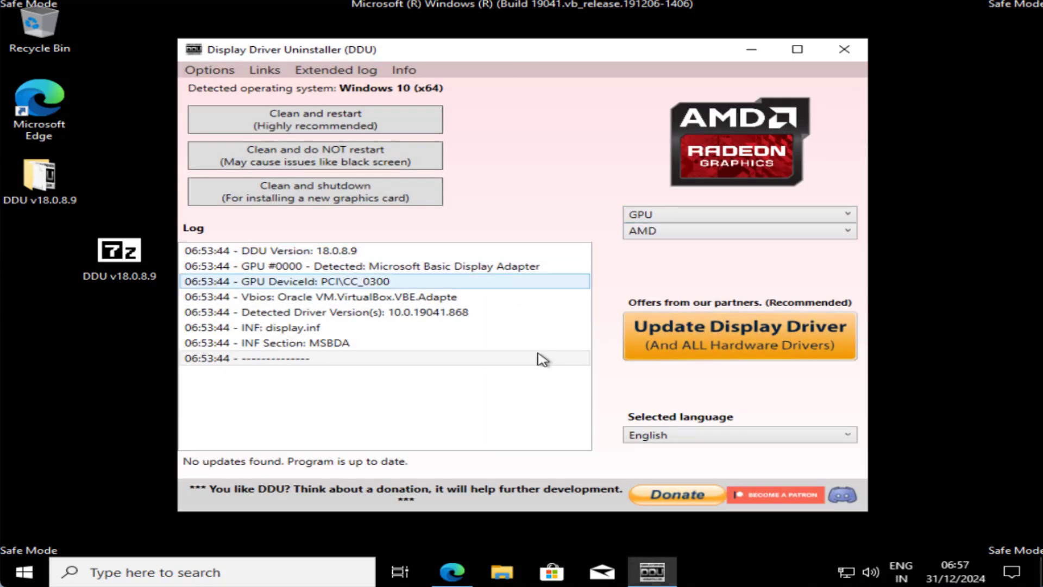
click(731, 214)
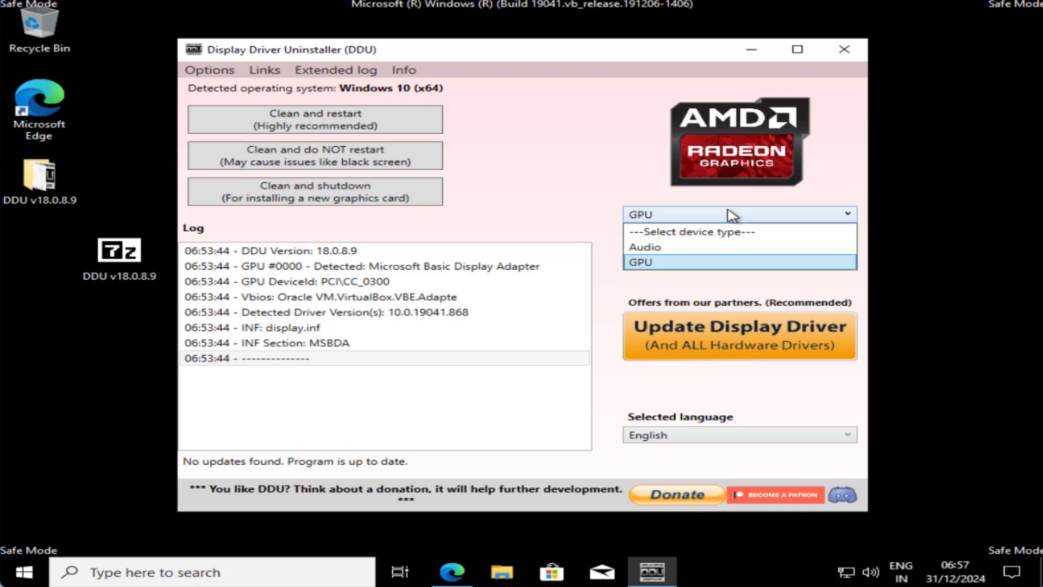
click(656, 259)
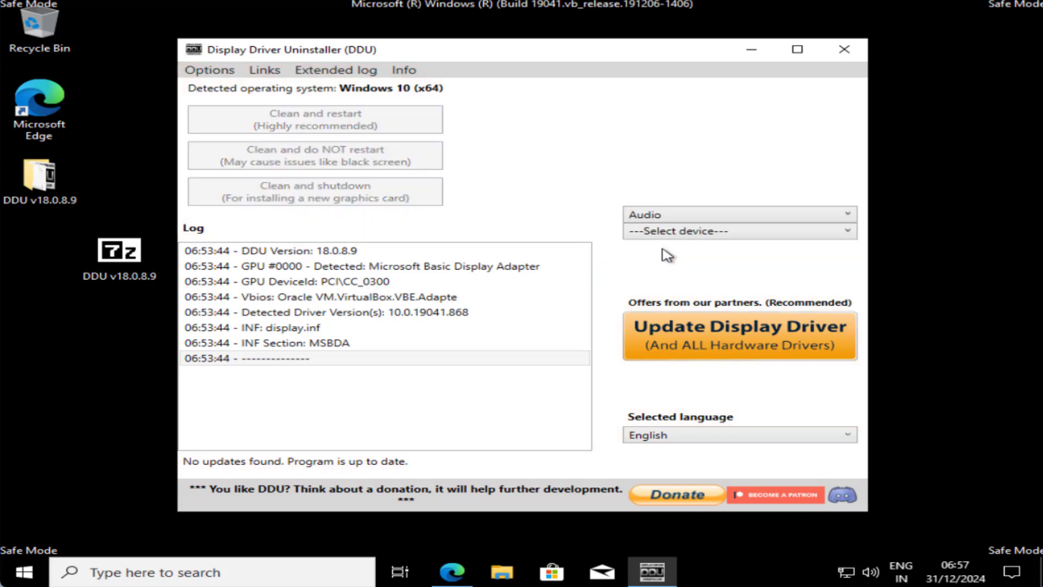
click(636, 232)
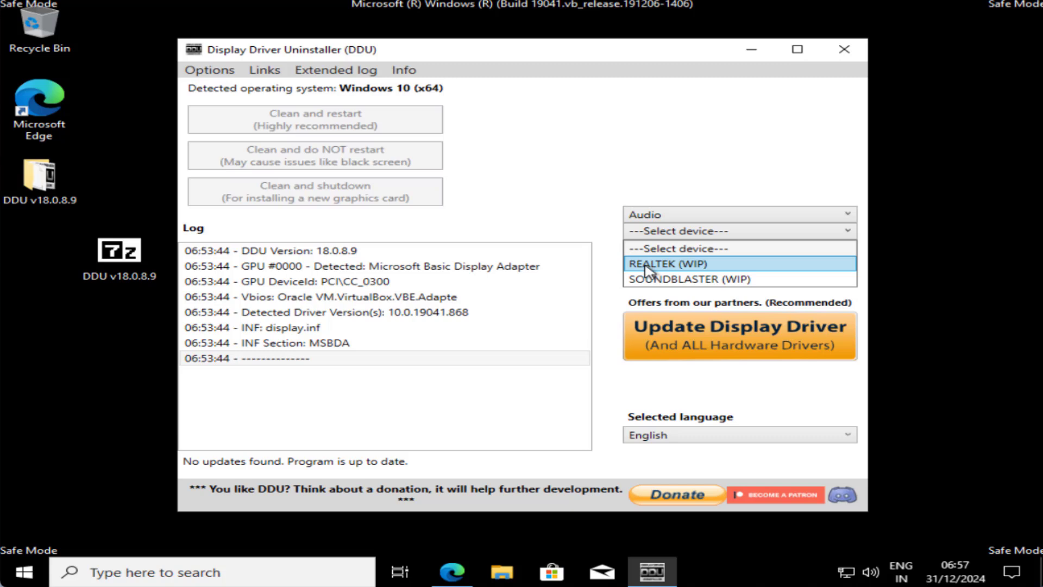
click(648, 265)
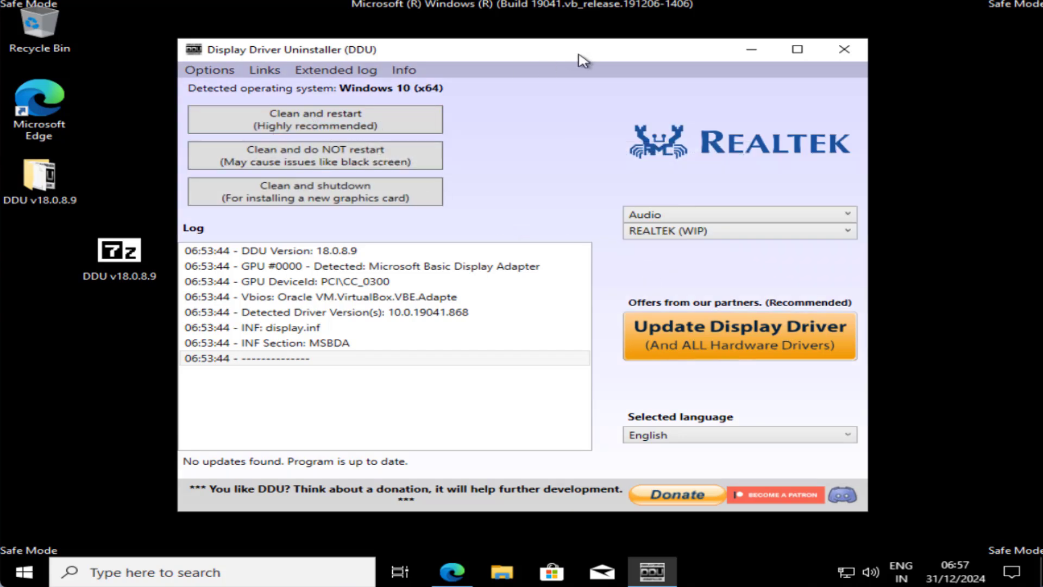
click(845, 55)
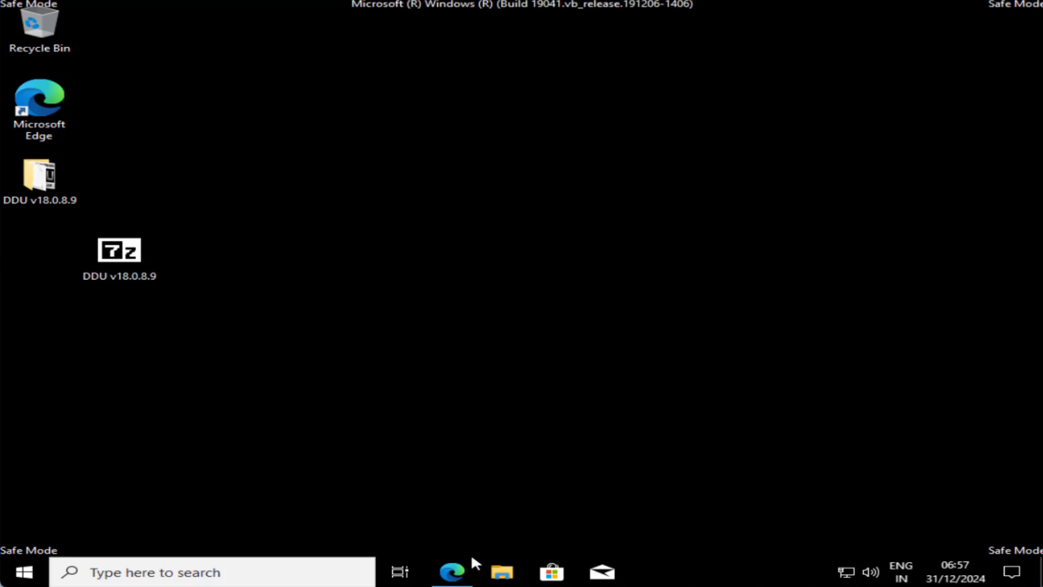
- Back in Edge, search Bing for 'reltek audio driver download' to find Realtek's HD Audio Codecs page
click(466, 570)
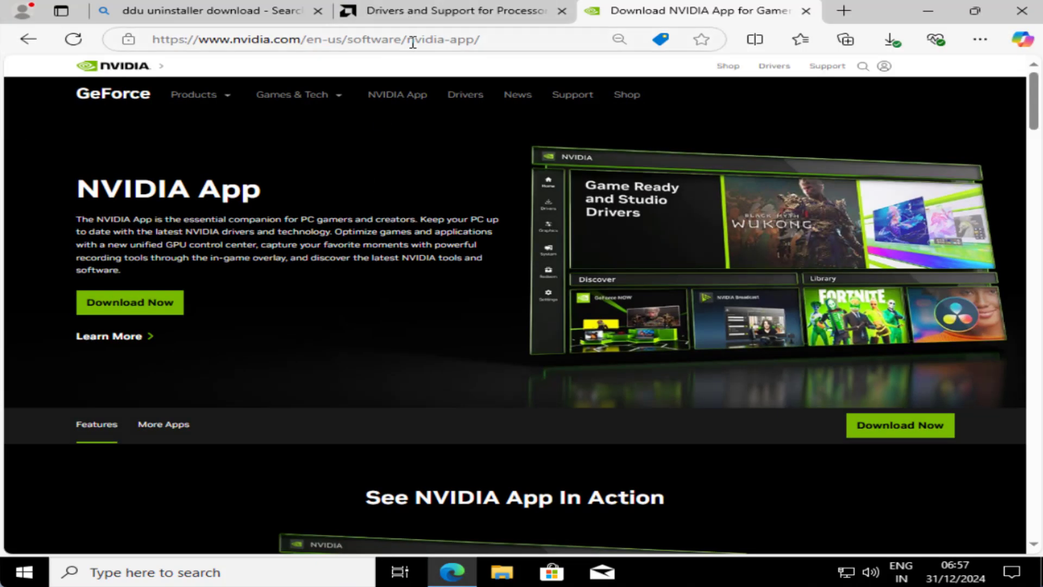
drag(407, 39, 414, 43)
key(ctrl+a)
text(relt)
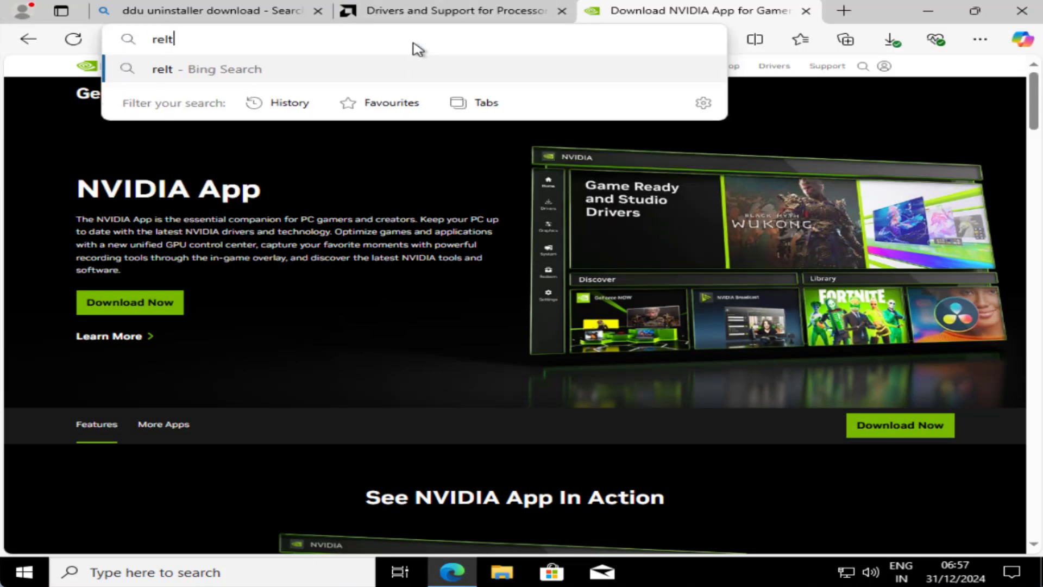
text(ek audi)
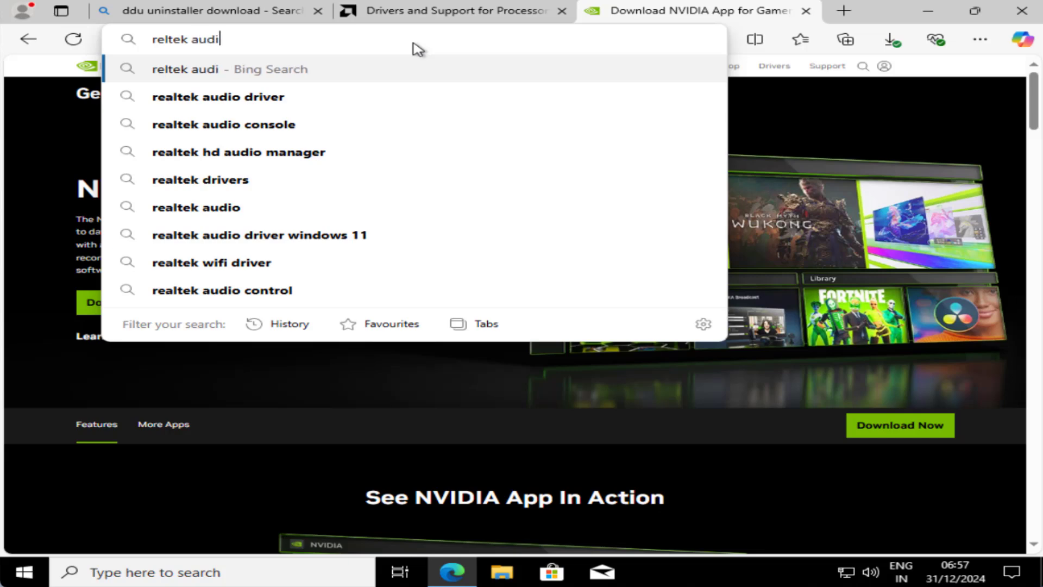
text(o driver download)
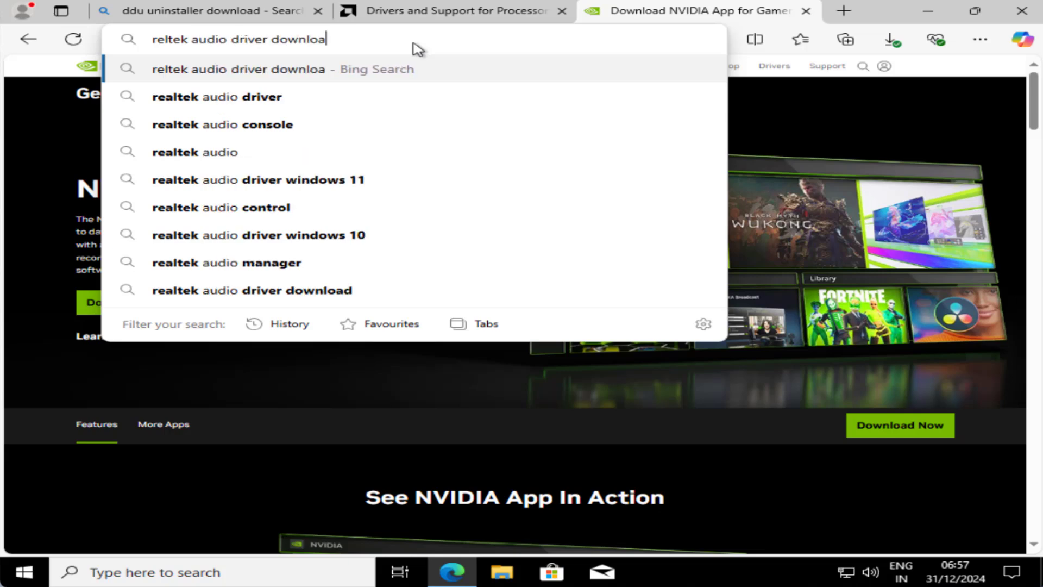
key(Return)
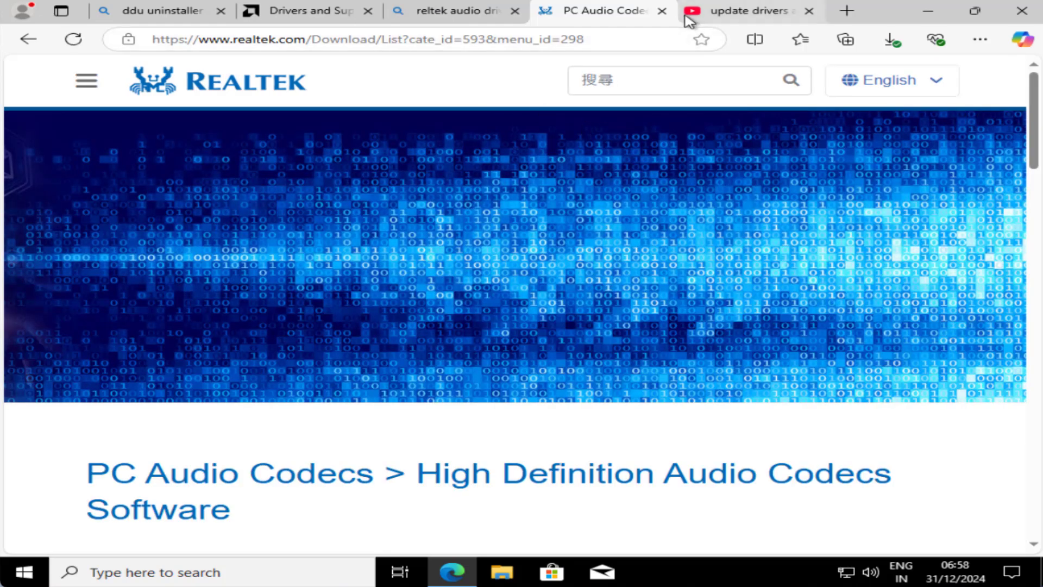
- Switch to the YouTube results for 'update drivers automatically lotusgeek' and scroll through the videos
click(753, 6)
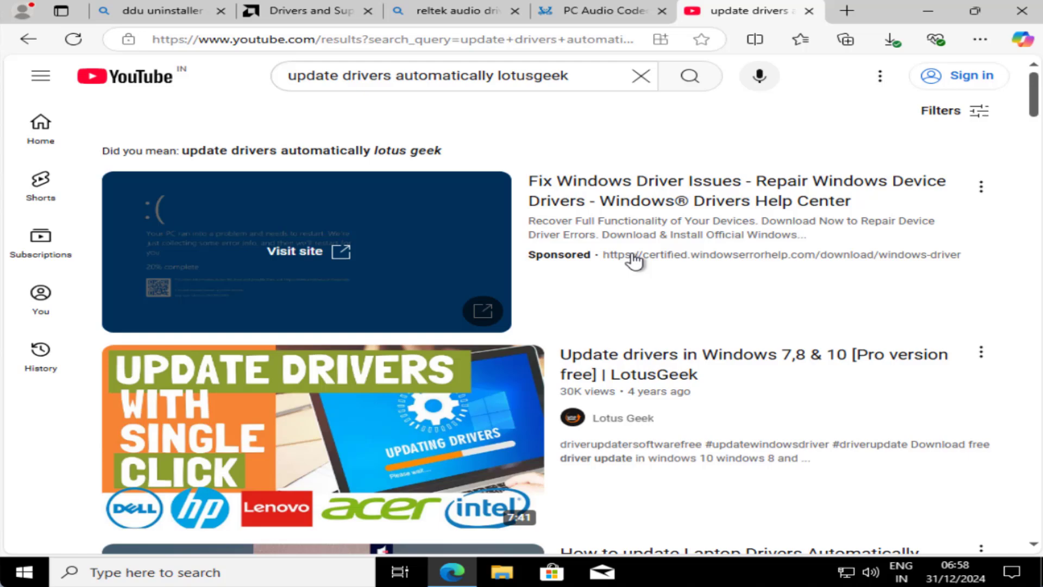
scroll(635, 260, down, 5)
scroll(634, 260, down, 9)
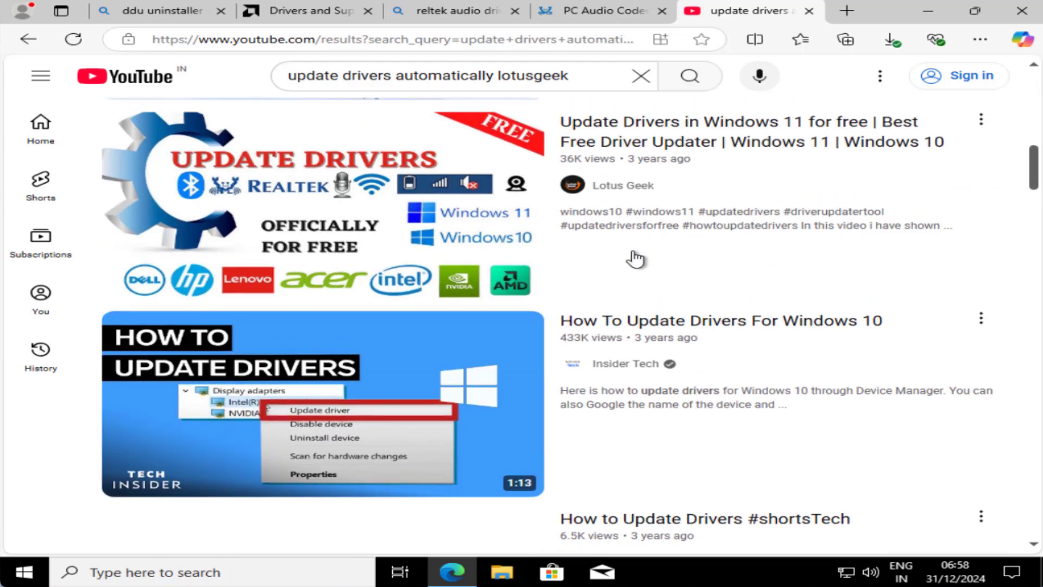
scroll(601, 251, up, 1)
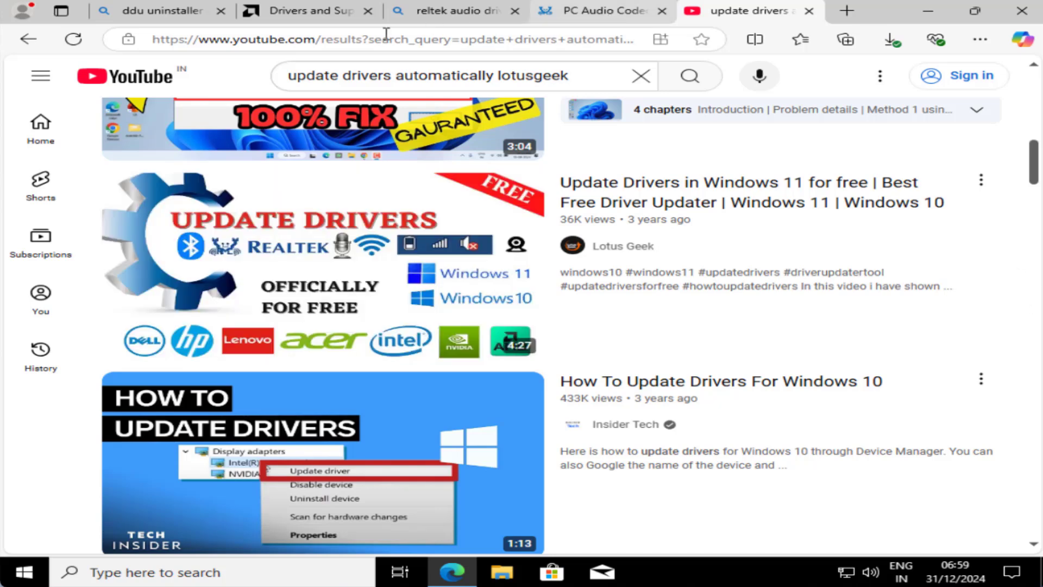
- Replace the YouTube query with 'download and install windows lotusgeek' and run the search
drag(587, 74, 242, 79)
key(BackSpace)
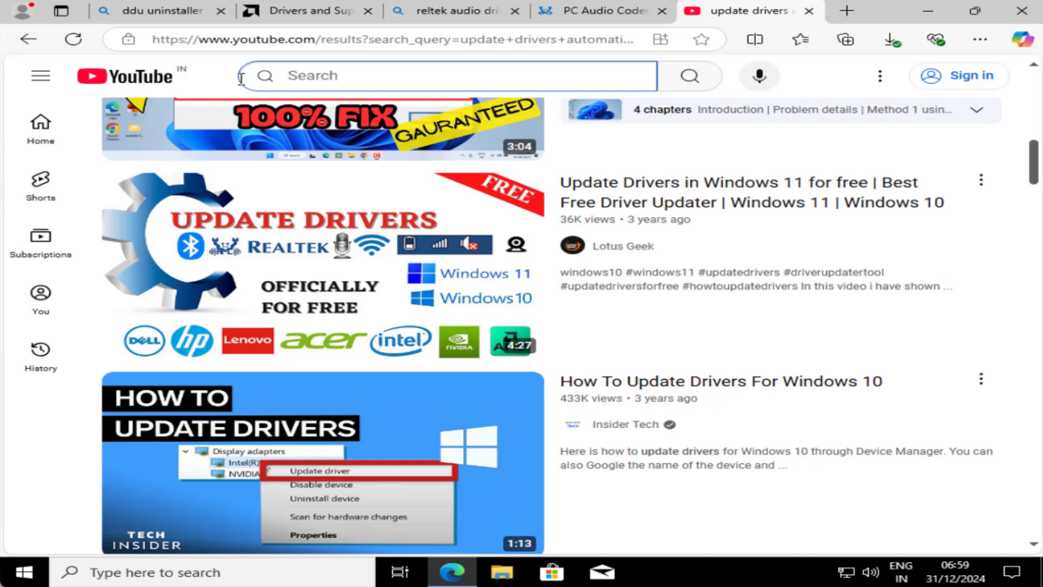
text(download and install windows )
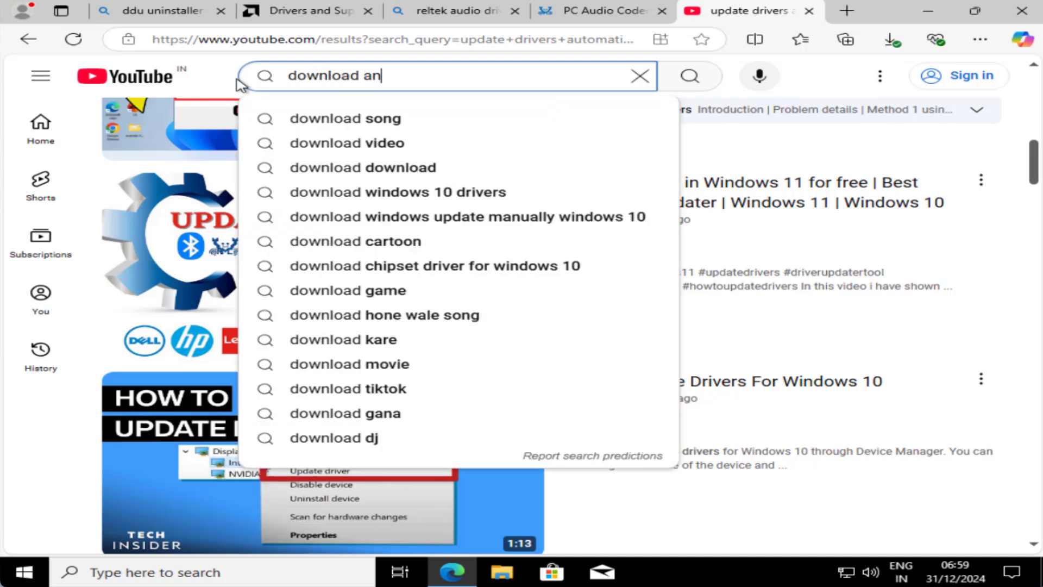
text(lotusgeek)
key(Return)
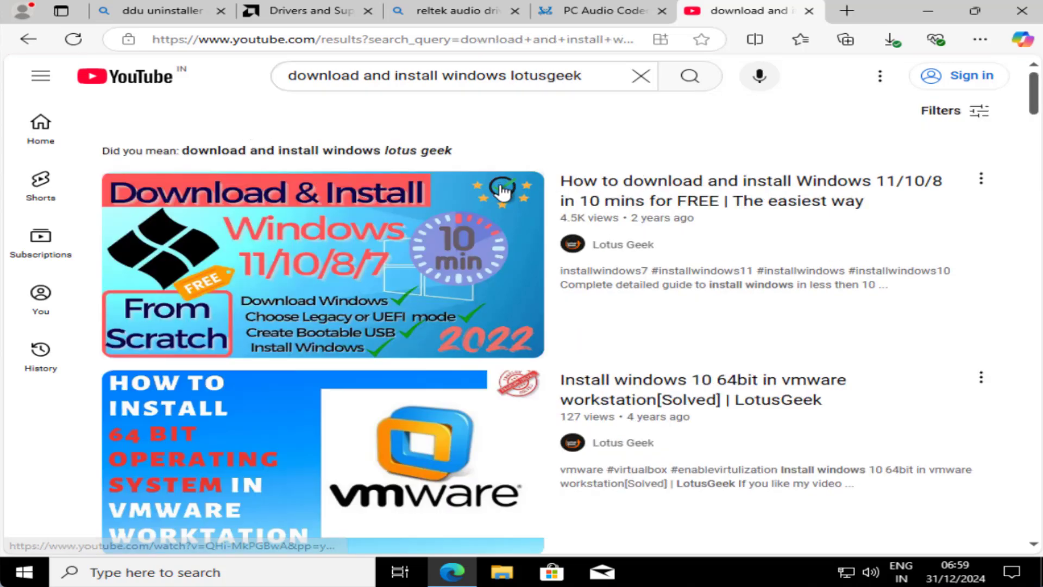
mouse_move(497, 193)
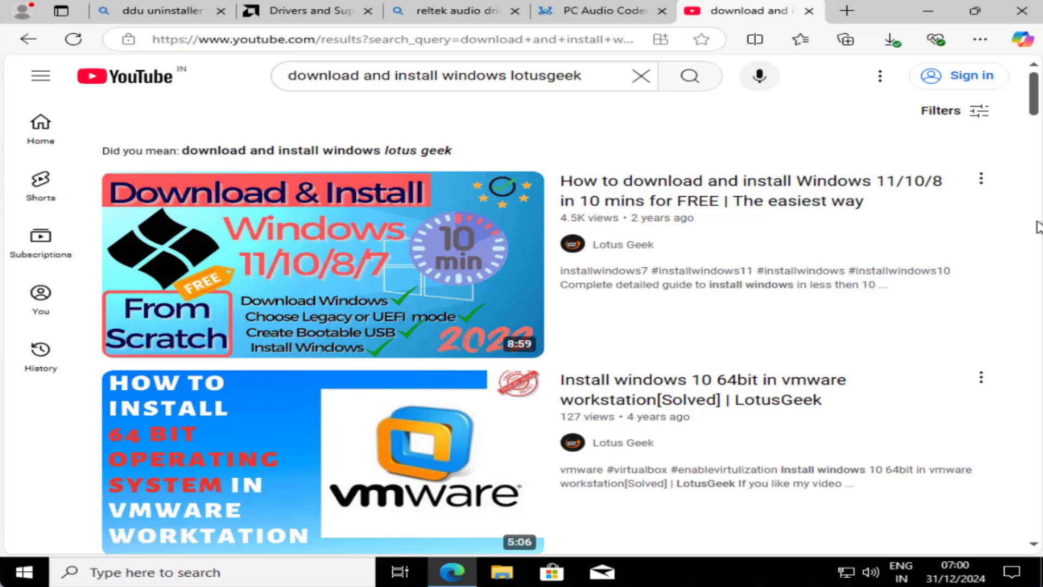
- Search Bing for 'memtest86' and scroll to the official PassMark memtest86.com result
click(588, 39)
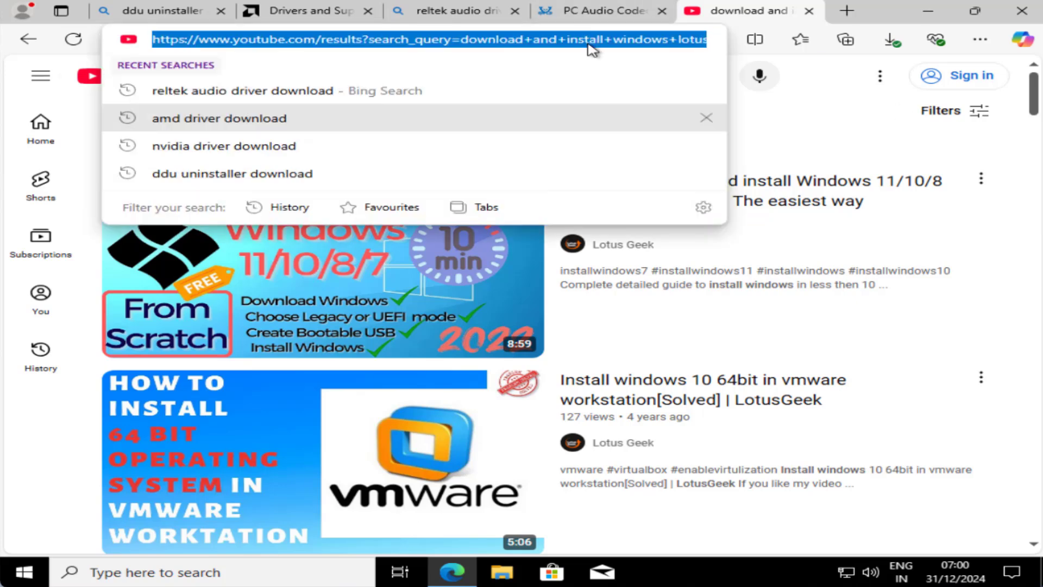
text(memtest)
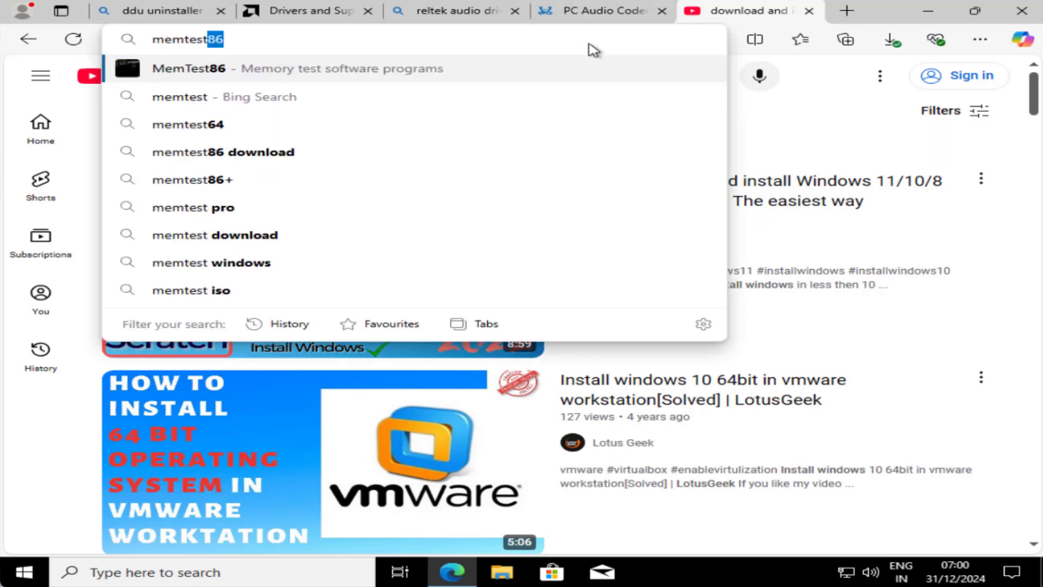
text(86)
key(Return)
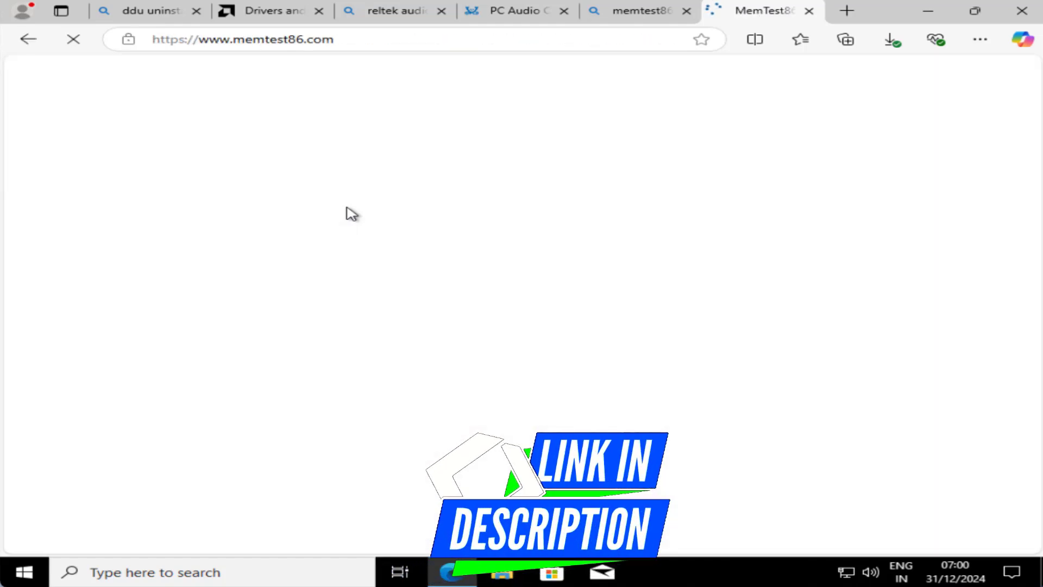
scroll(490, 353, down, 1)
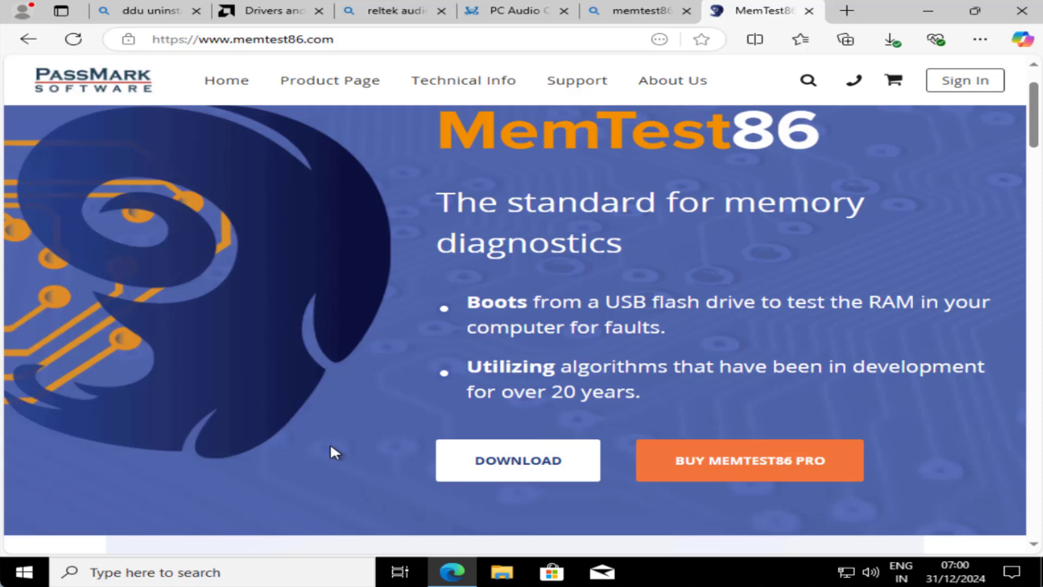
- Search Bing for CrystalDiskInfo downloads and open its SourceForge project page, highlighting the name
click(356, 39)
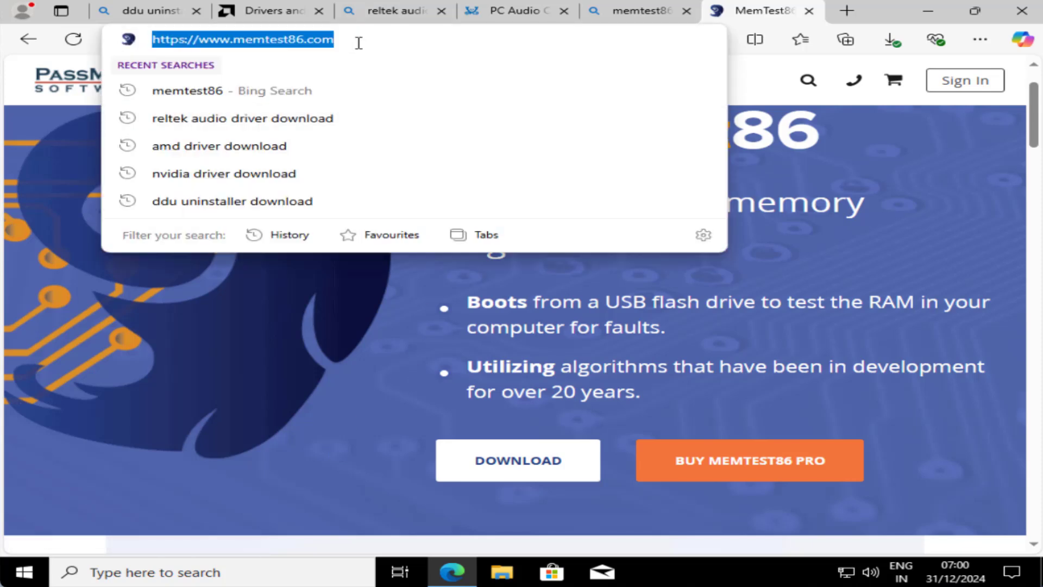
text(crystaldis)
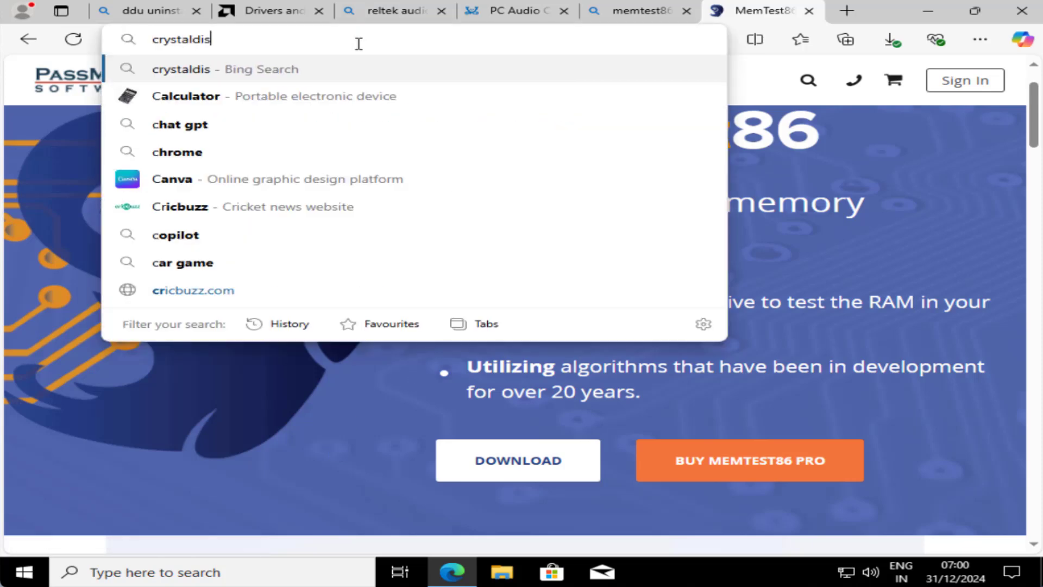
text(kinfo)
click(380, 234)
scroll(419, 293, down, 7)
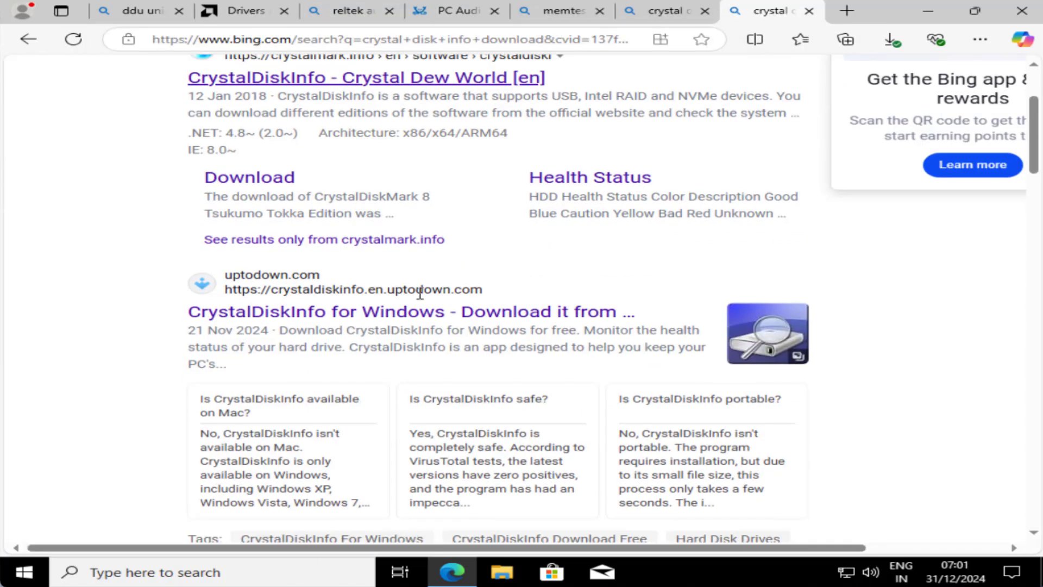
scroll(420, 298, down, 10)
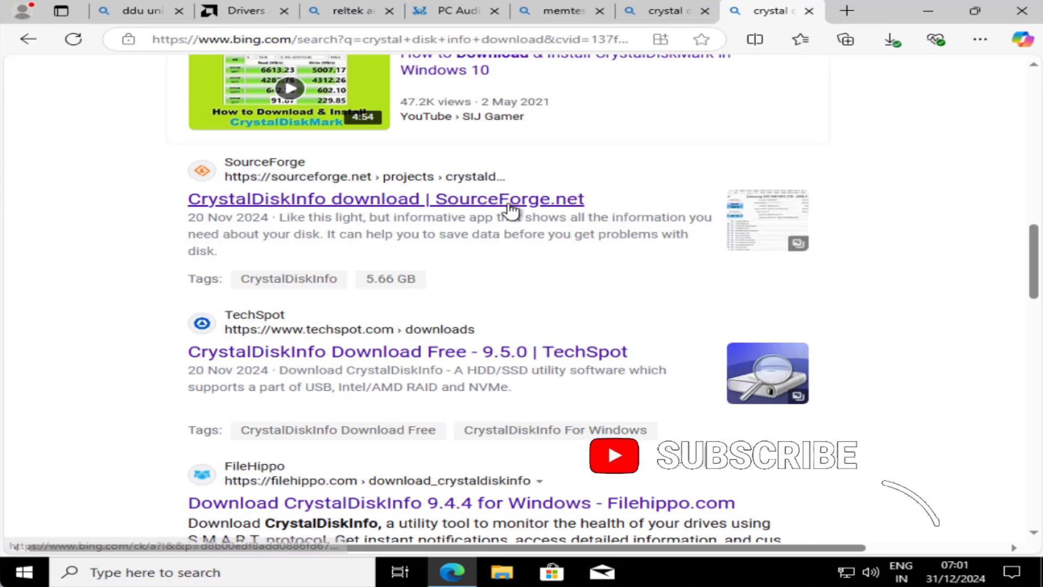
click(511, 210)
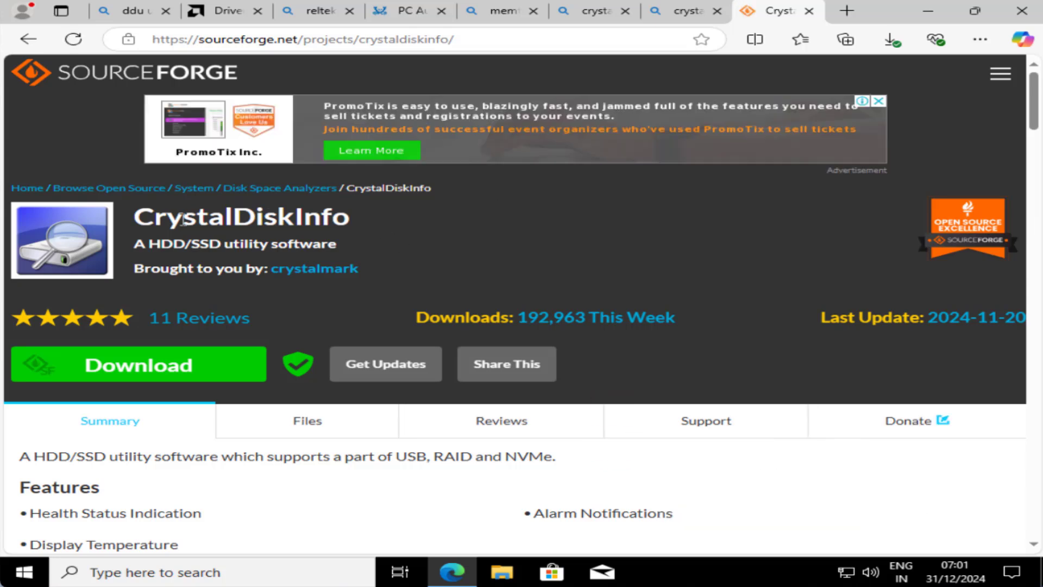
drag(183, 217, 375, 220)
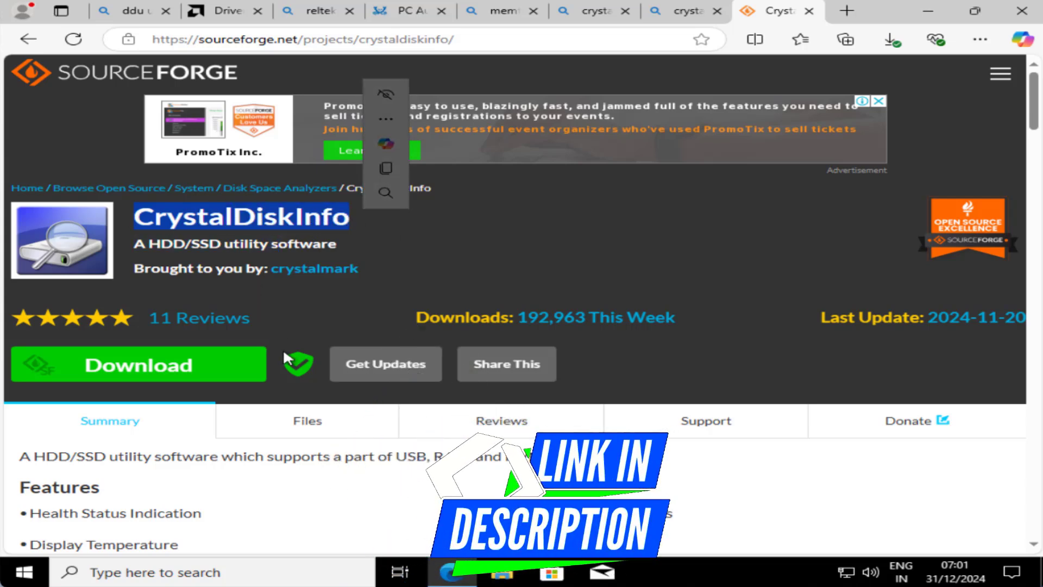